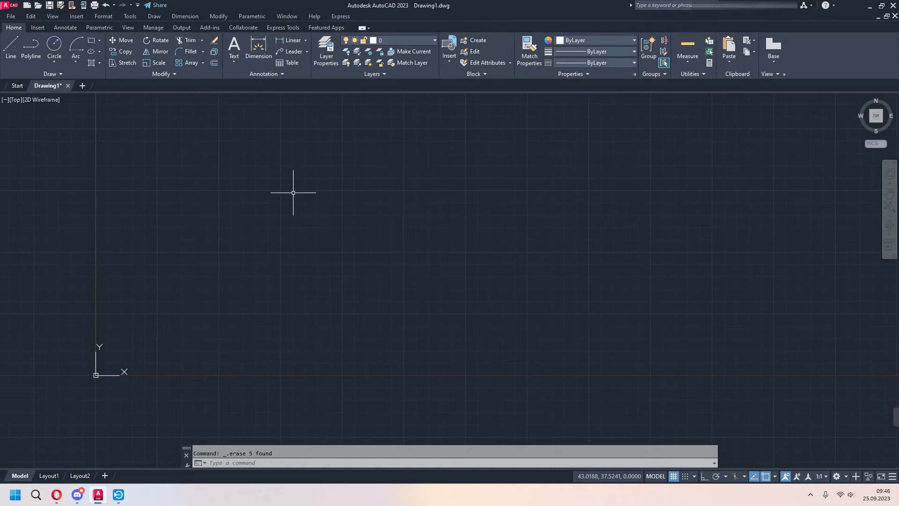
# Step: Draw a 100-unit horizontal line with LINE
pyautogui.click(10, 47)
pyautogui.click(188, 270)
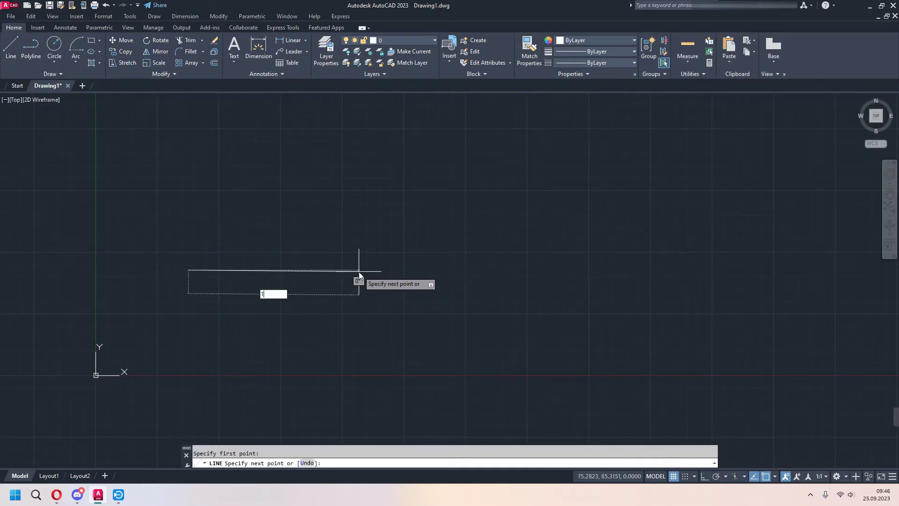
pyautogui.write('00')
pyautogui.press('Return')
pyautogui.press('Escape')
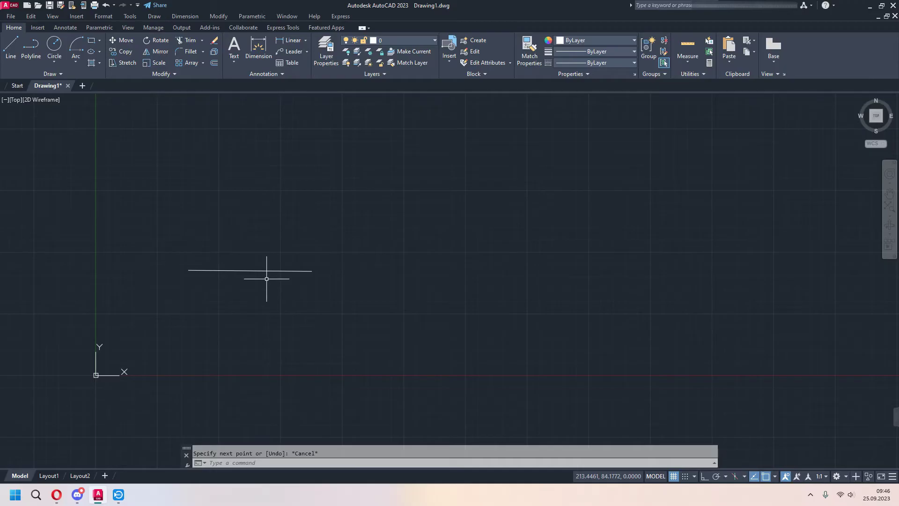
# Step: Draw a 50-unit vertical line rising from the horizontal line's midpoint
pyautogui.press('space')
pyautogui.click(250, 271)
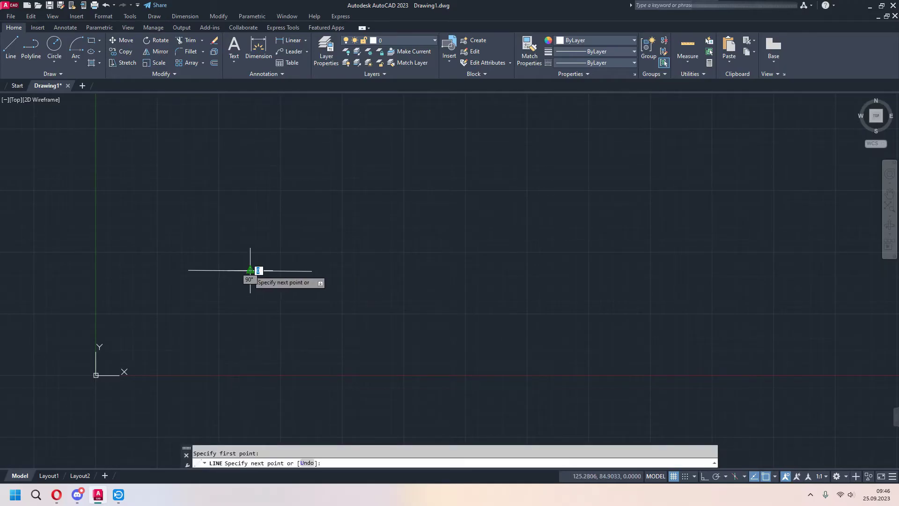
pyautogui.write('50')
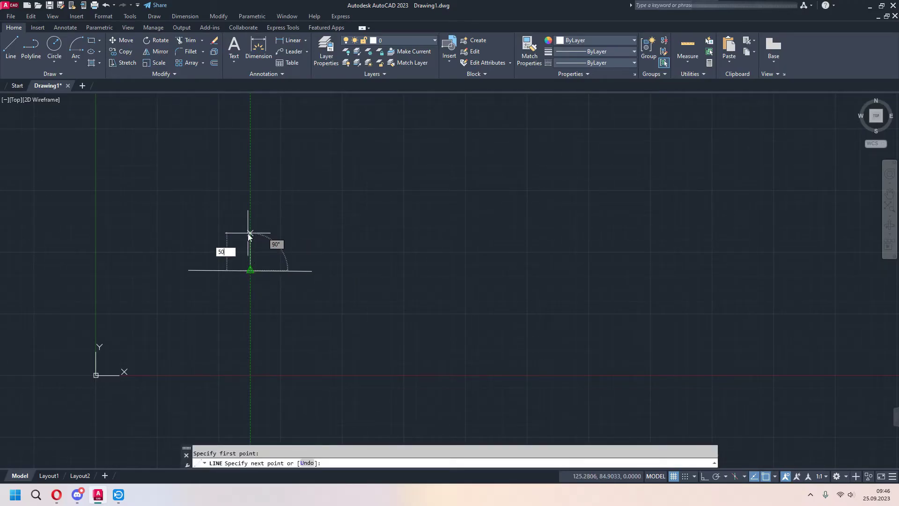
pyautogui.press('Return')
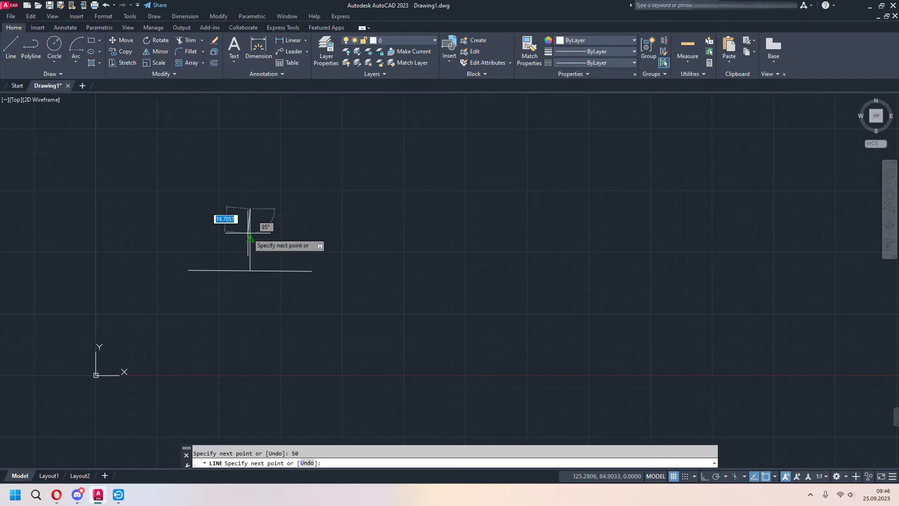
pyautogui.press('Escape')
pyautogui.moveTo(248, 233); pyautogui.dragTo(394, 259, button='middle')
pyautogui.scroll(2, 321, 253)
pyautogui.click(73, 59)
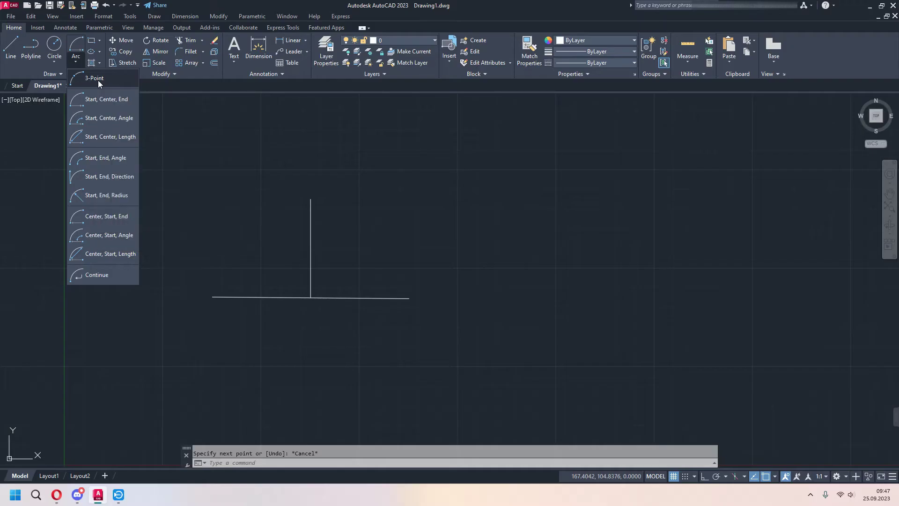
# Step: Draw a 3-point arc from the line's left end, through the vertical line's top, to its right end
pyautogui.click(97, 80)
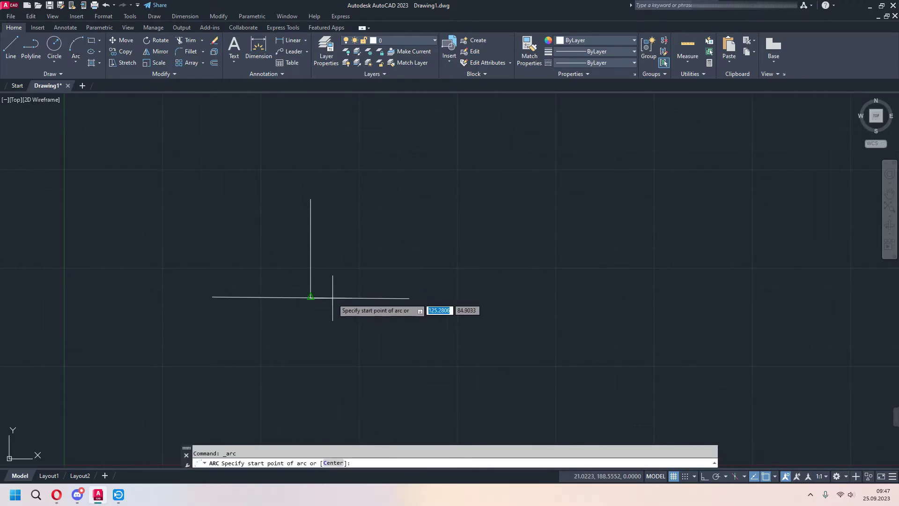
pyautogui.click(213, 297)
pyautogui.click(311, 200)
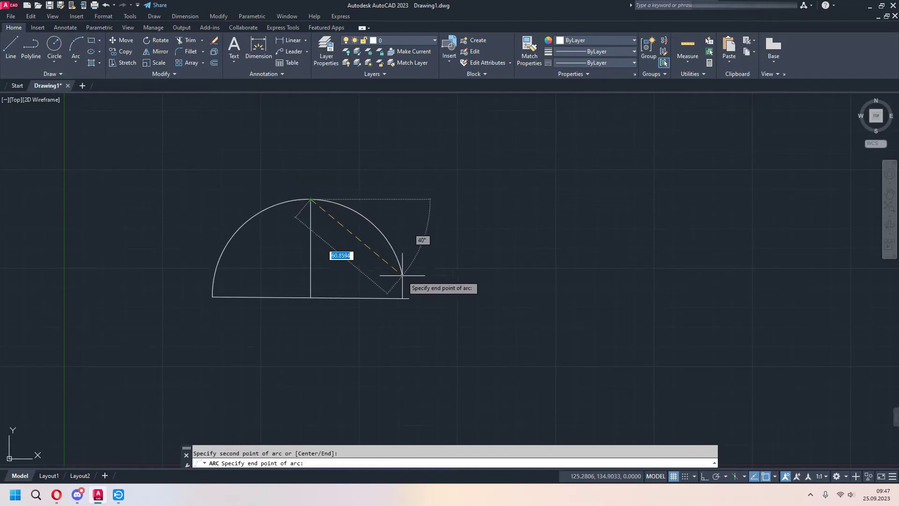
pyautogui.click(407, 296)
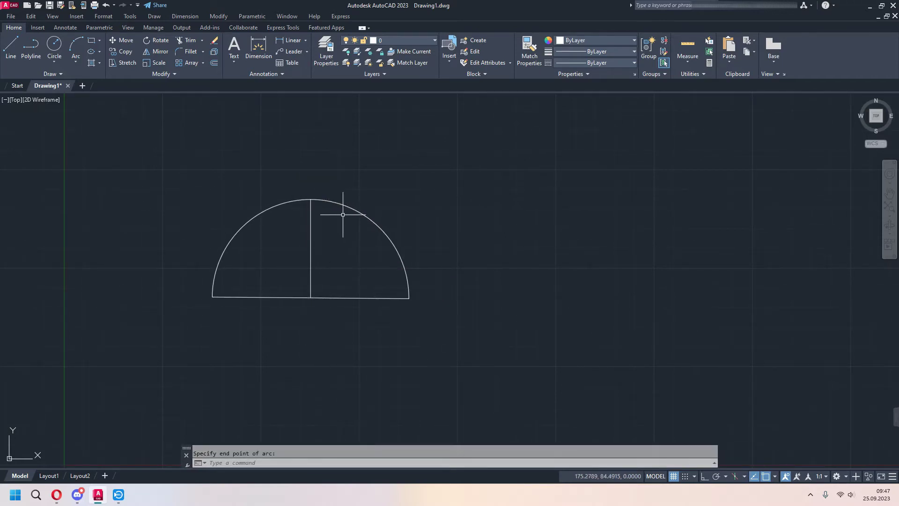
pyautogui.click(312, 200)
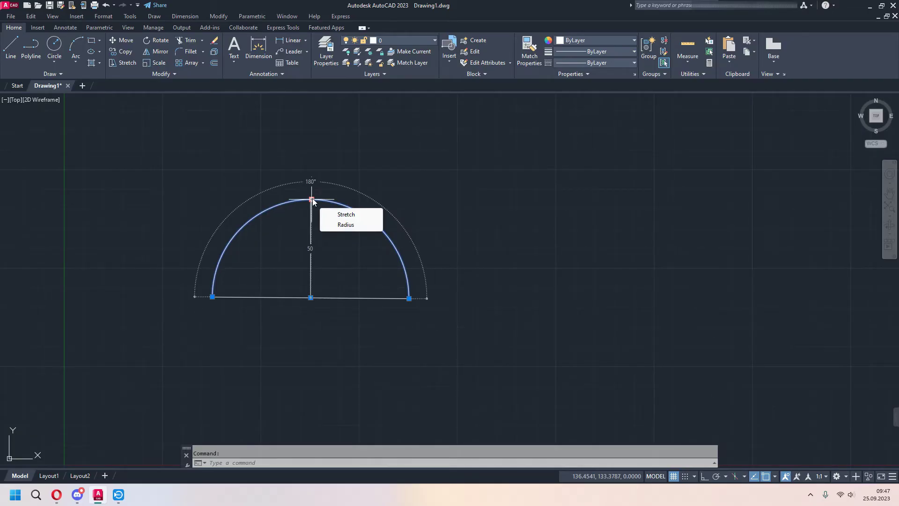
pyautogui.press('Escape')
pyautogui.click(74, 63)
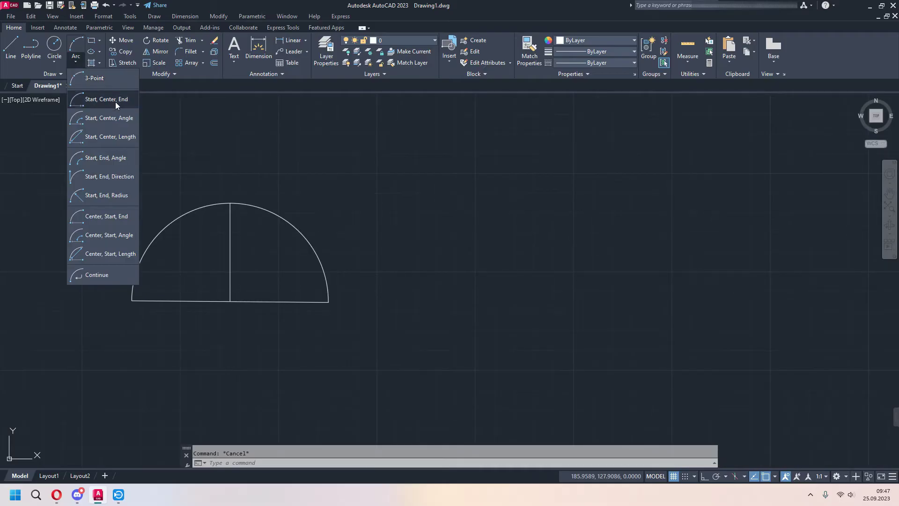
# Step: Draw a second 100-unit horizontal line to the right of the semicircle
pyautogui.press('Escape')
pyautogui.moveTo(406, 241); pyautogui.dragTo(342, 229, button='middle')
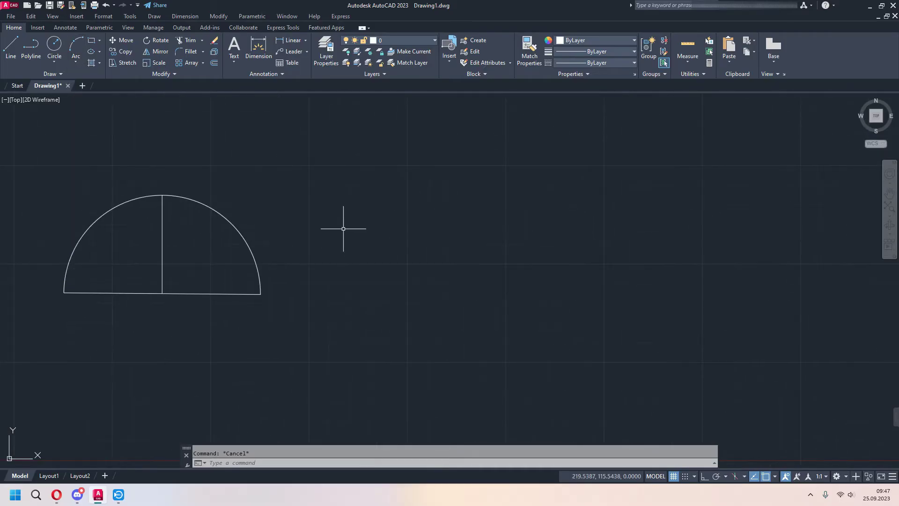
pyautogui.press('Return')
pyautogui.press('Return')
pyautogui.press('Escape')
pyautogui.write('l')
pyautogui.press('Return')
pyautogui.click(344, 262)
pyautogui.write('100')
pyautogui.press('Return')
pyautogui.press('Escape')
# Step: Draw a start-centre-end semicircle below the line: left end, midpoint centre, right end
pyautogui.moveTo(501, 264); pyautogui.dragTo(436, 273, button='middle')
pyautogui.click(76, 59)
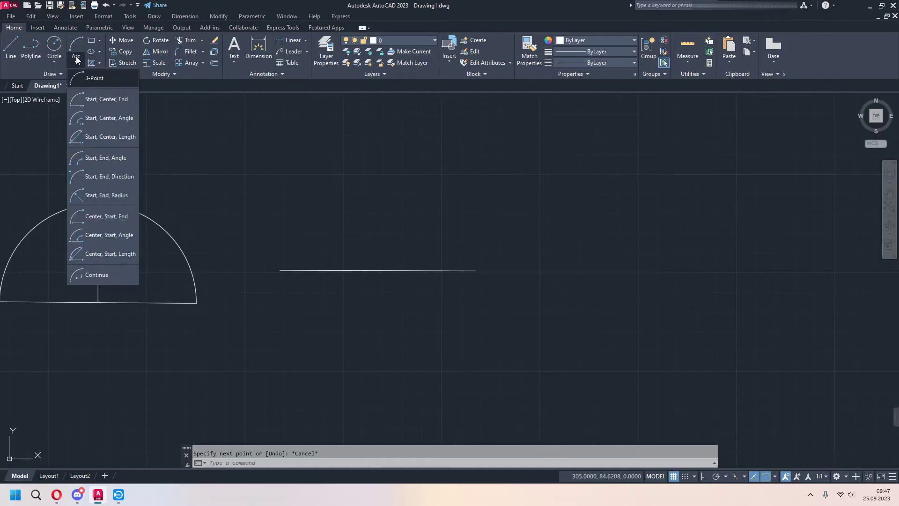
pyautogui.click(105, 101)
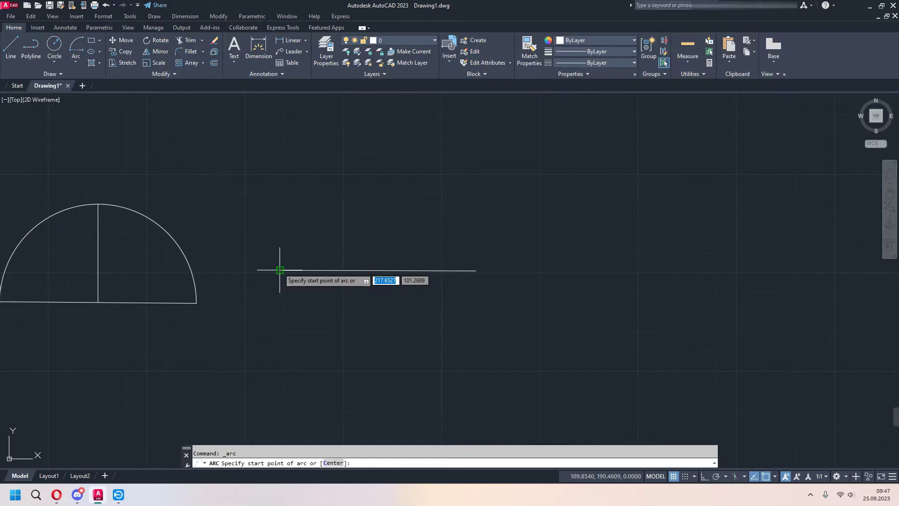
pyautogui.click(78, 60)
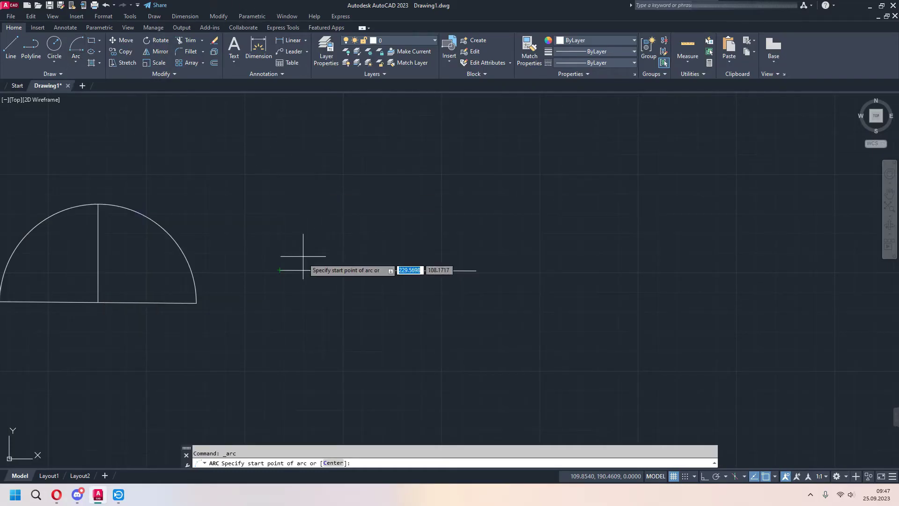
pyautogui.click(280, 270)
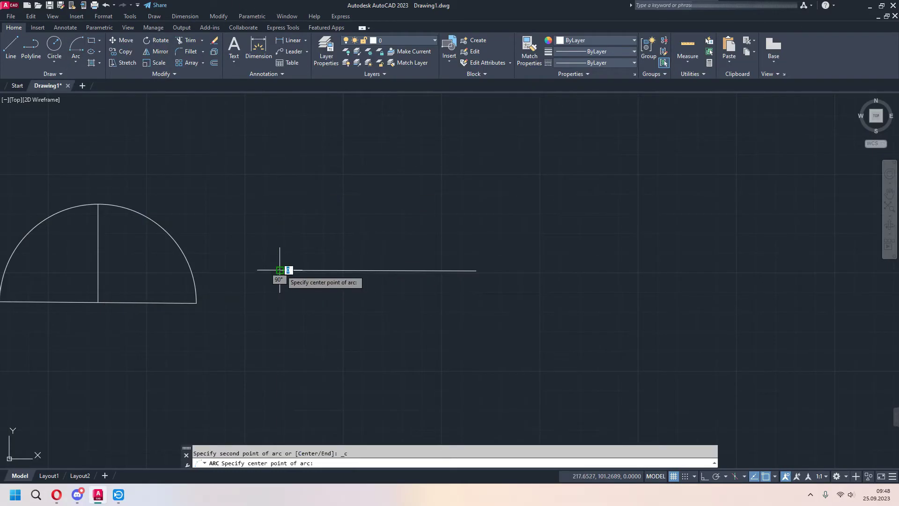
pyautogui.click(378, 270)
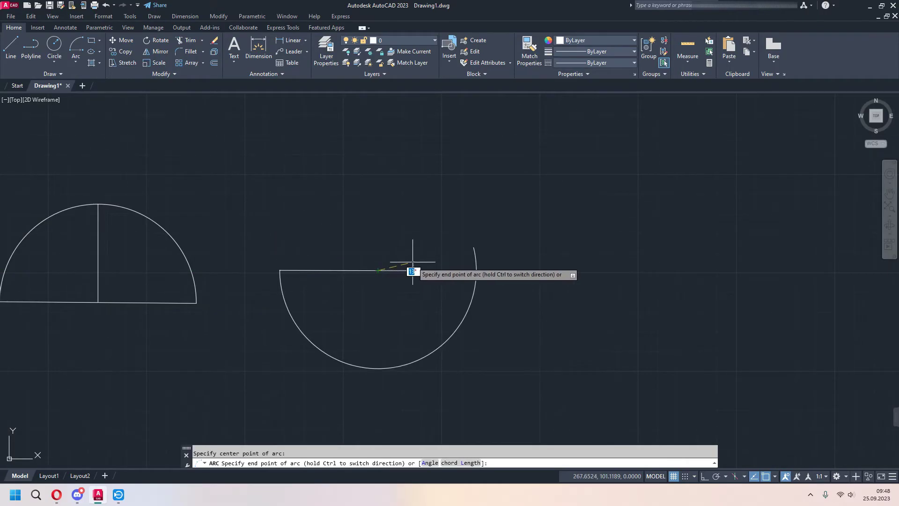
pyautogui.click(477, 271)
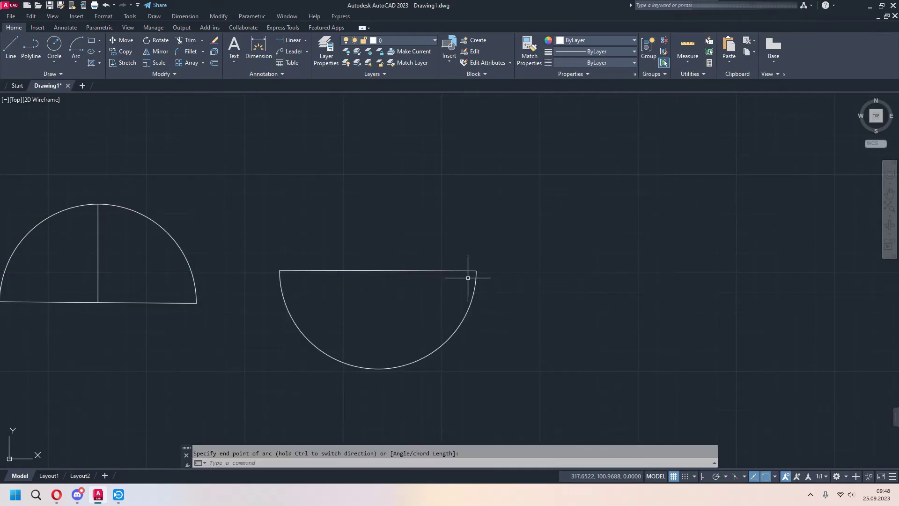
pyautogui.moveTo(544, 364); pyautogui.dragTo(379, 361, button='middle')
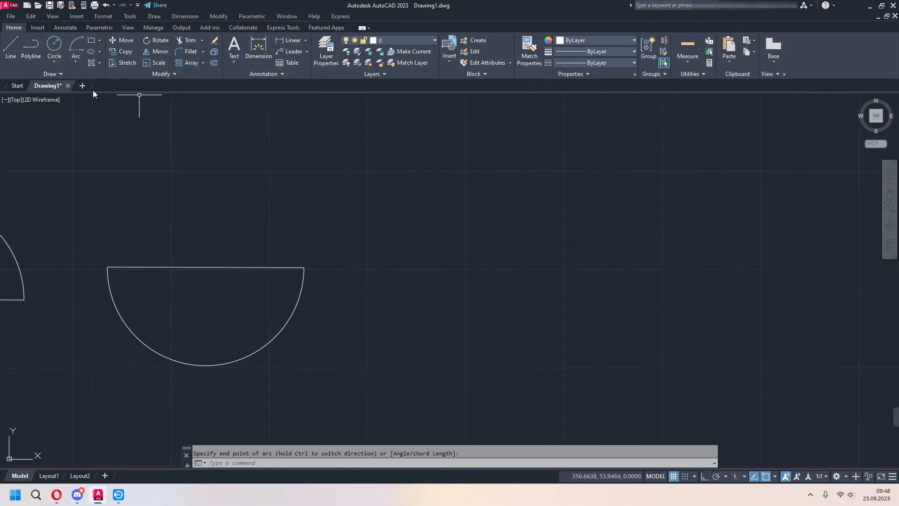
# Step: Draw a third horizontal line further right
pyautogui.click(10, 47)
pyautogui.click(373, 269)
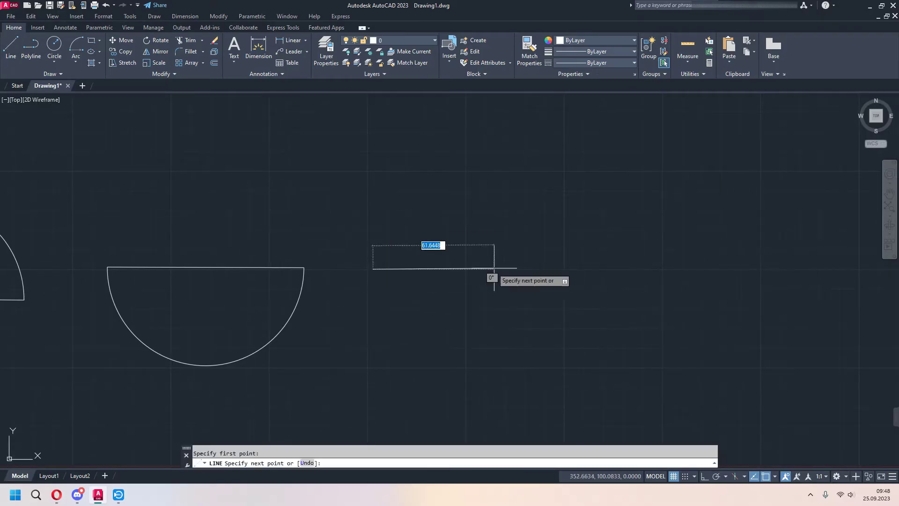
pyautogui.click(573, 269)
pyautogui.press('Escape')
pyautogui.click(76, 62)
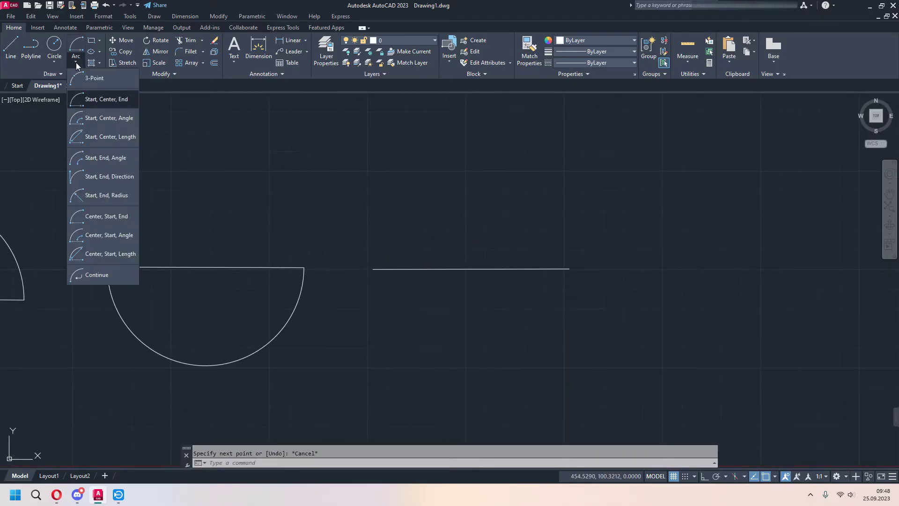
pyautogui.click(109, 98)
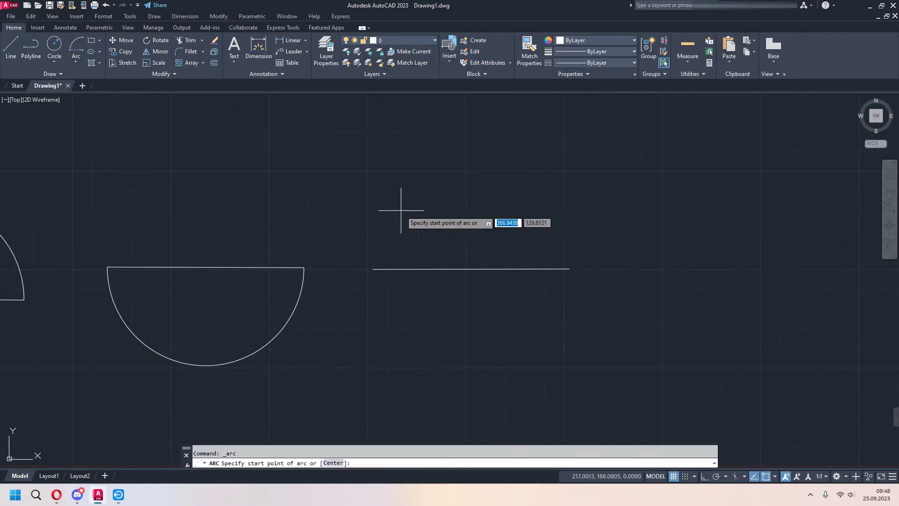
pyautogui.moveTo(456, 225); pyautogui.dragTo(406, 230, button='middle')
# Step: Draw an upward start-centre-end semicircle from the line's right end, midpoint centre, to its left end
pyautogui.click(342, 275)
pyautogui.press('Escape')
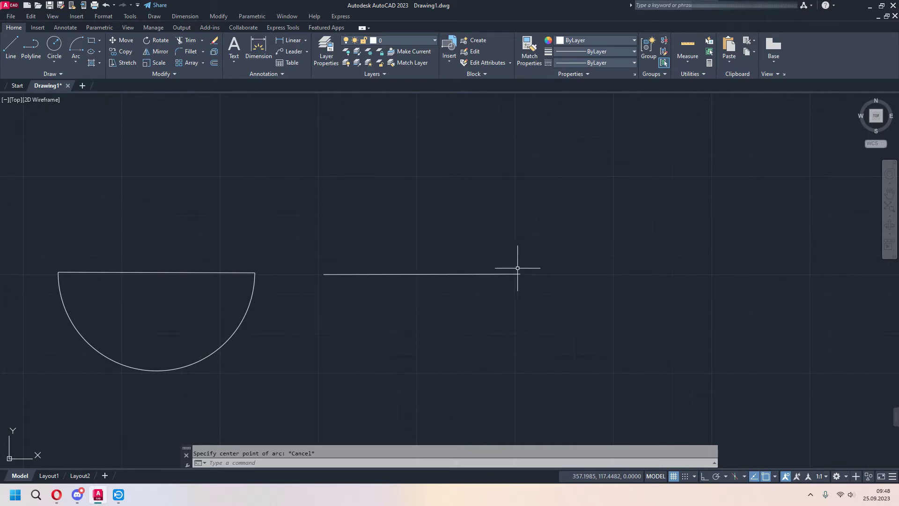
pyautogui.click(75, 61)
pyautogui.click(97, 98)
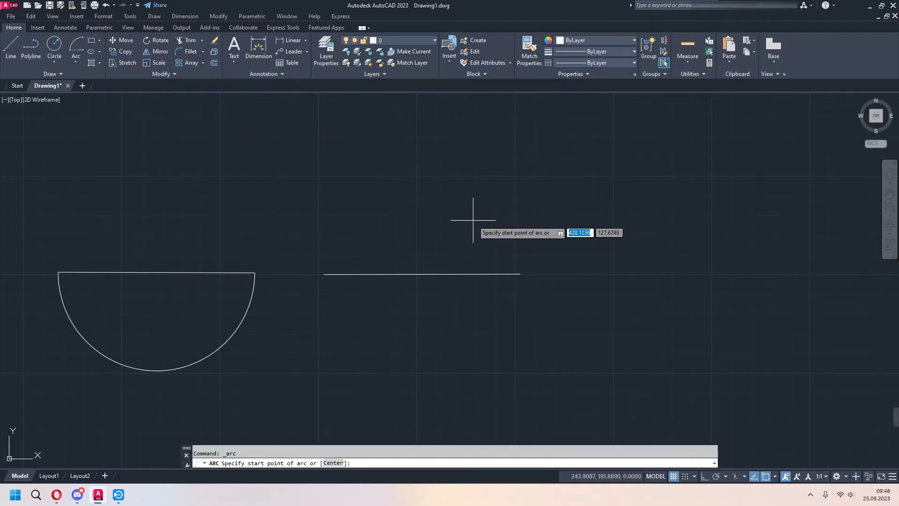
pyautogui.click(519, 274)
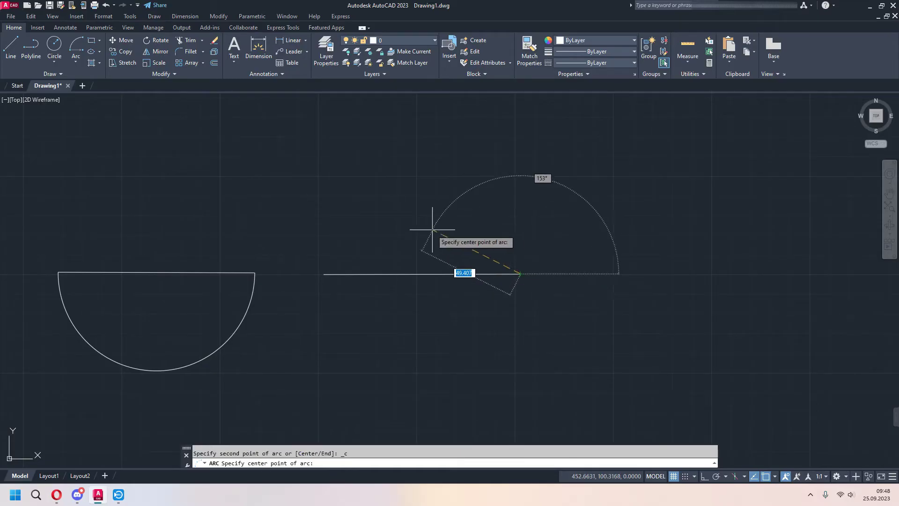
pyautogui.click(422, 274)
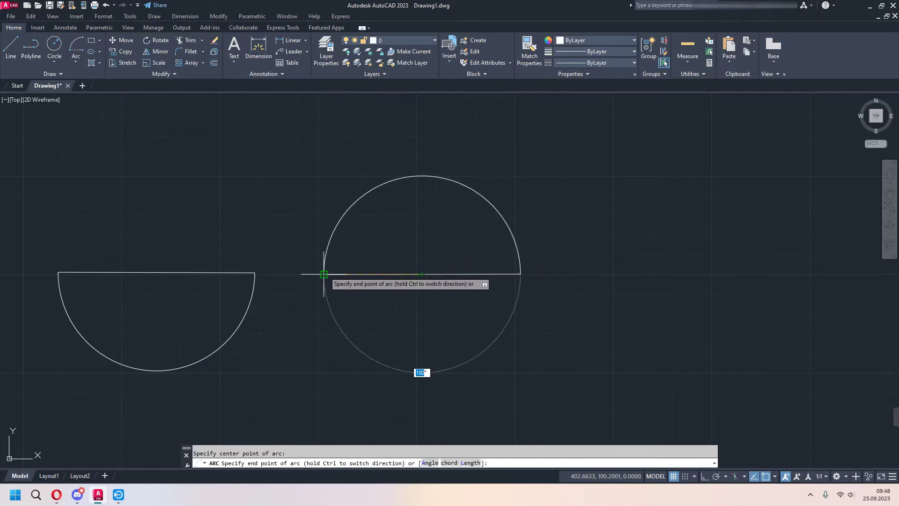
pyautogui.click(324, 274)
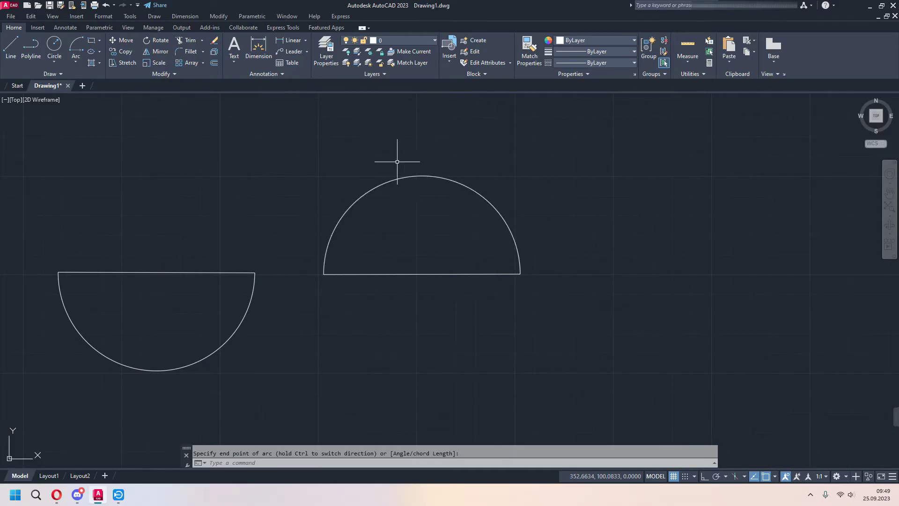
# Step: Draw another horizontal line further right, entering 10 as its length
pyautogui.scroll(-2, 328, 295)
pyautogui.moveTo(327, 299); pyautogui.dragTo(227, 299, button='middle')
pyautogui.click(71, 61)
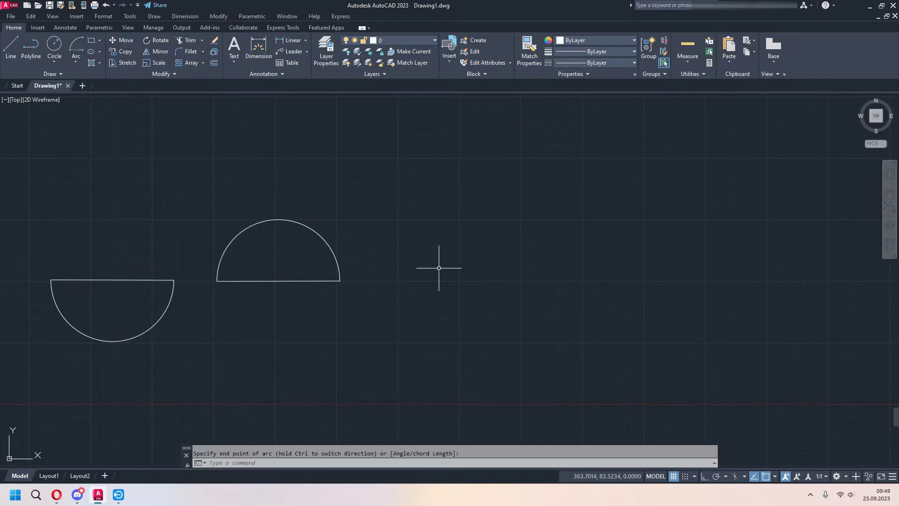
pyautogui.moveTo(438, 267); pyautogui.dragTo(372, 263, button='middle')
pyautogui.click(10, 47)
pyautogui.click(361, 276)
pyautogui.write('10')
pyautogui.press('Return')
pyautogui.press('Escape')
# Step: Draw a start-centre-angle arc from the line's right end, centred on its midpoint, with a 90° angle
pyautogui.click(74, 64)
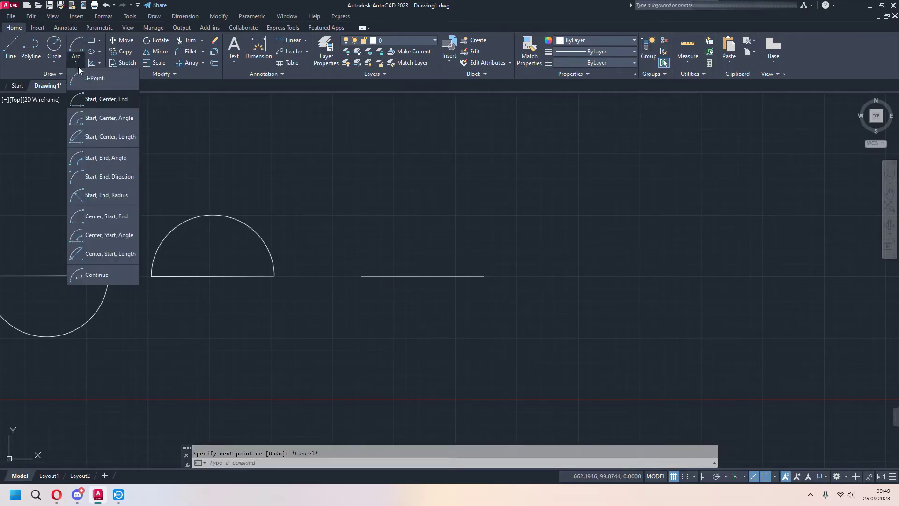
pyautogui.click(111, 122)
pyautogui.moveTo(442, 247)
pyautogui.mouseDown(button='middle')
pyautogui.moveTo(383, 255)
pyautogui.moveTo(458, 287)
pyautogui.mouseUp(button='middle')
pyautogui.scroll(2, 395, 283)
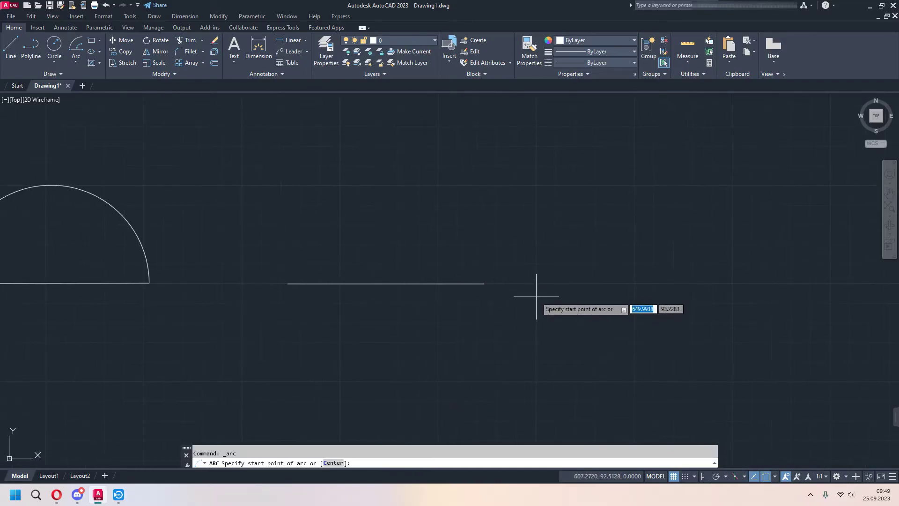
pyautogui.click(483, 284)
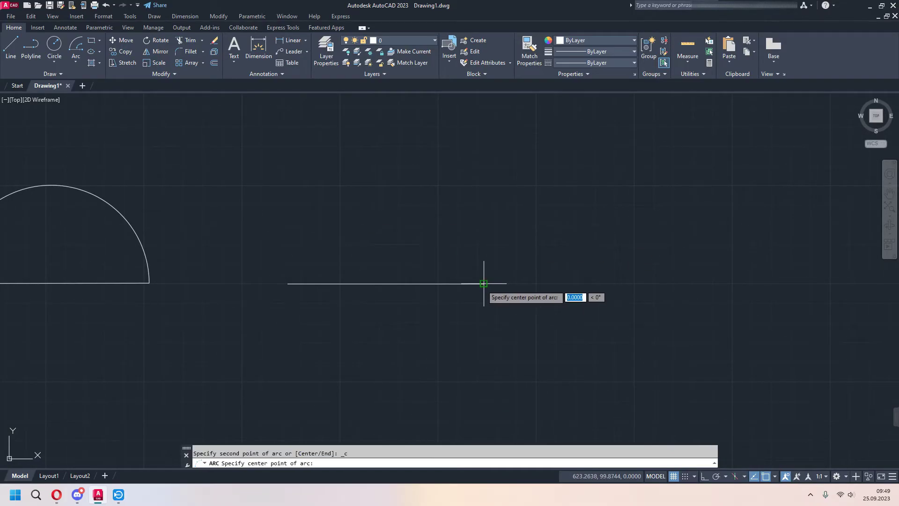
pyautogui.click(386, 284)
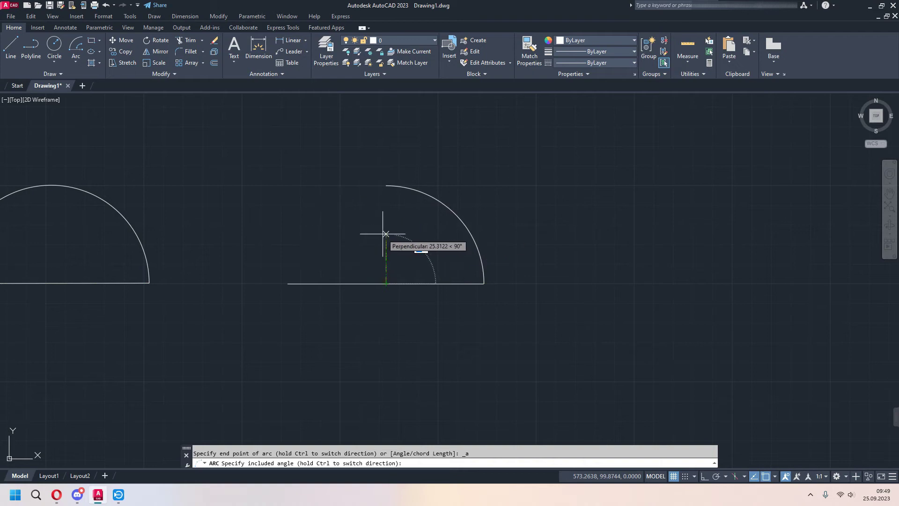
pyautogui.write('90')
pyautogui.press('Return')
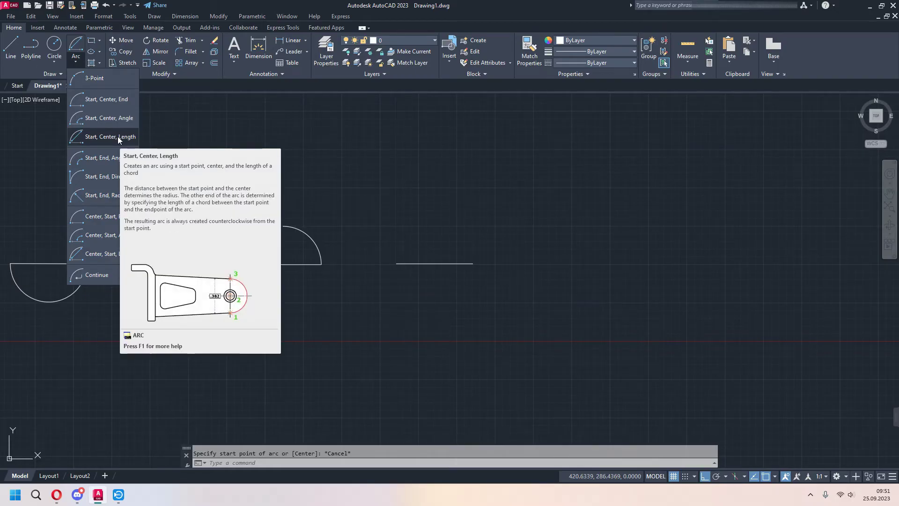
# Step: Draw a start-centre-length arc from the line's right end, centred on its midpoint, with 90 chord length
pyautogui.click(117, 137)
pyautogui.scroll(2, 470, 264)
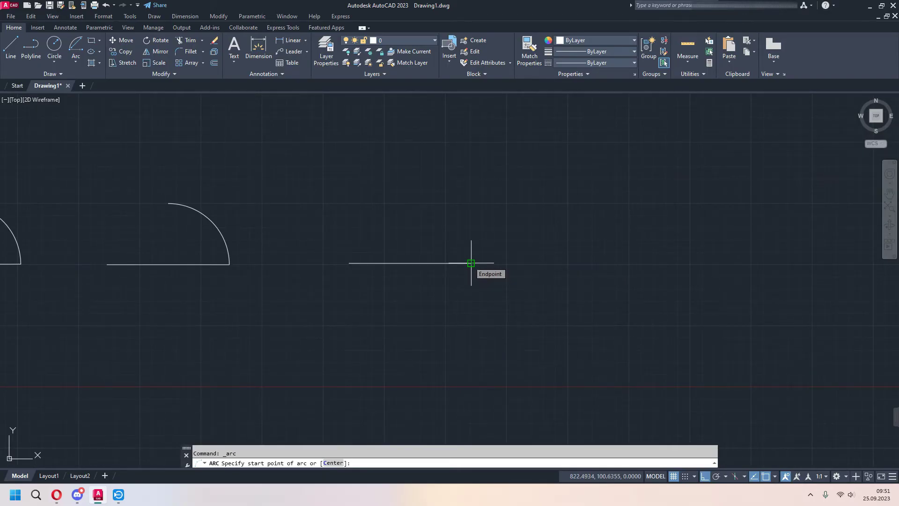
pyautogui.click(472, 263)
pyautogui.click(411, 263)
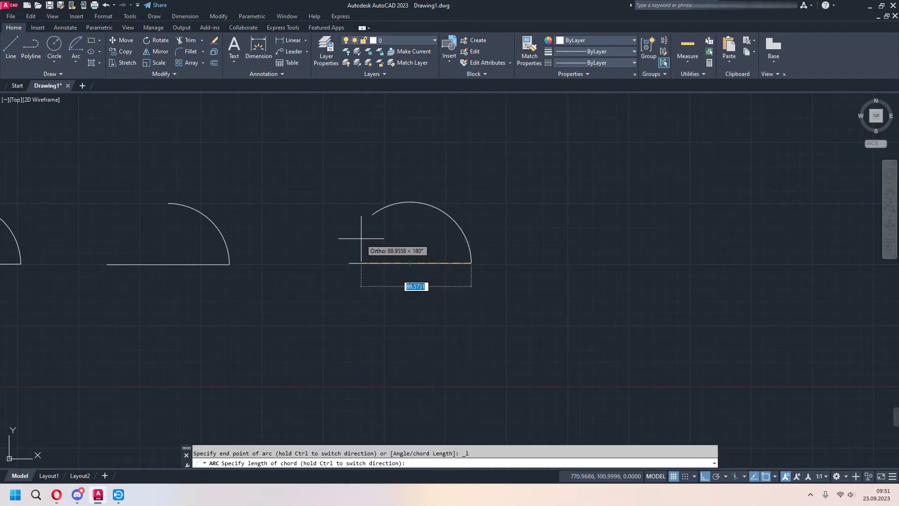
pyautogui.write('90')
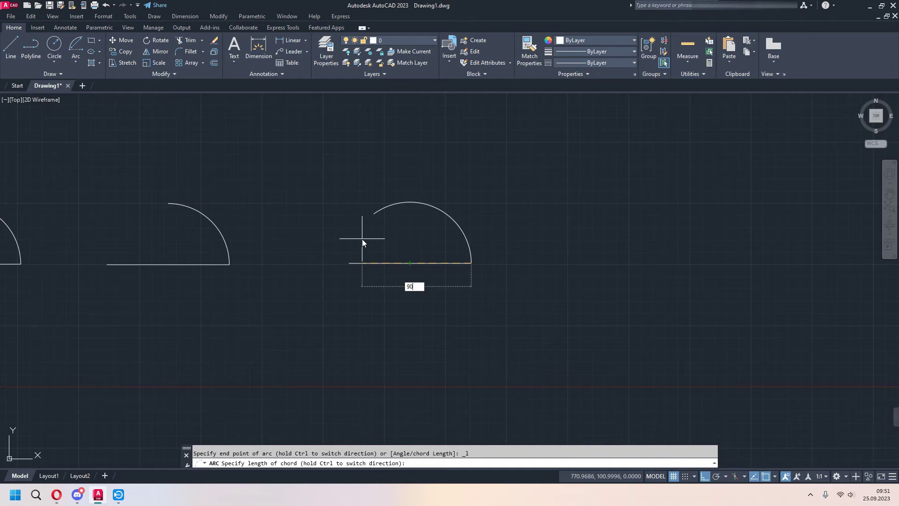
pyautogui.press('Return')
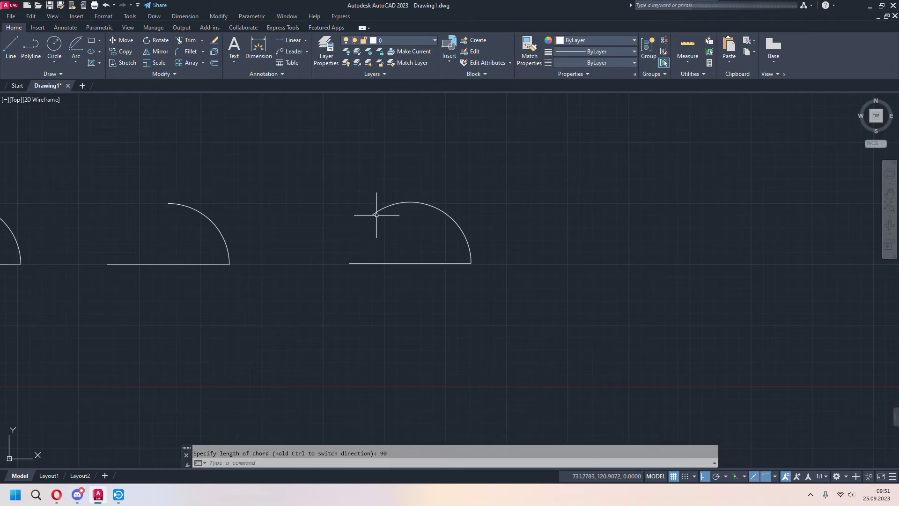
pyautogui.click(197, 210)
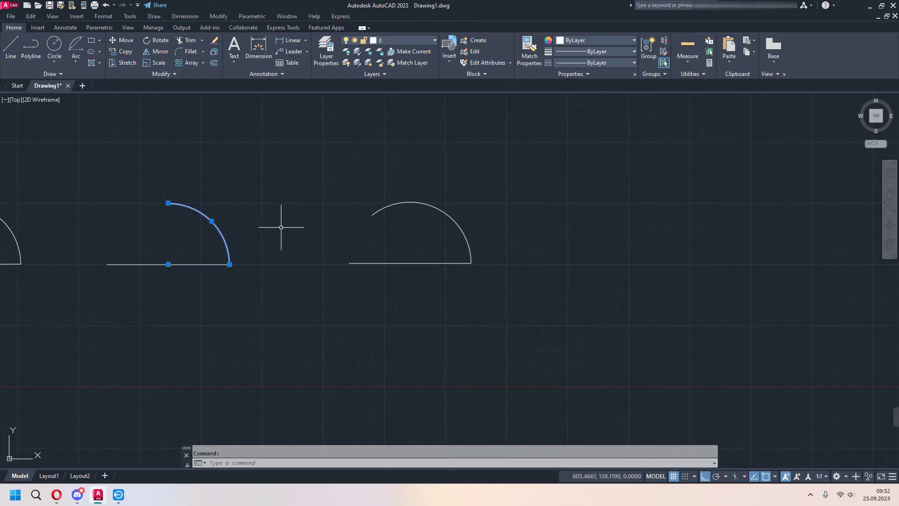
pyautogui.press('Escape')
pyautogui.click(400, 205)
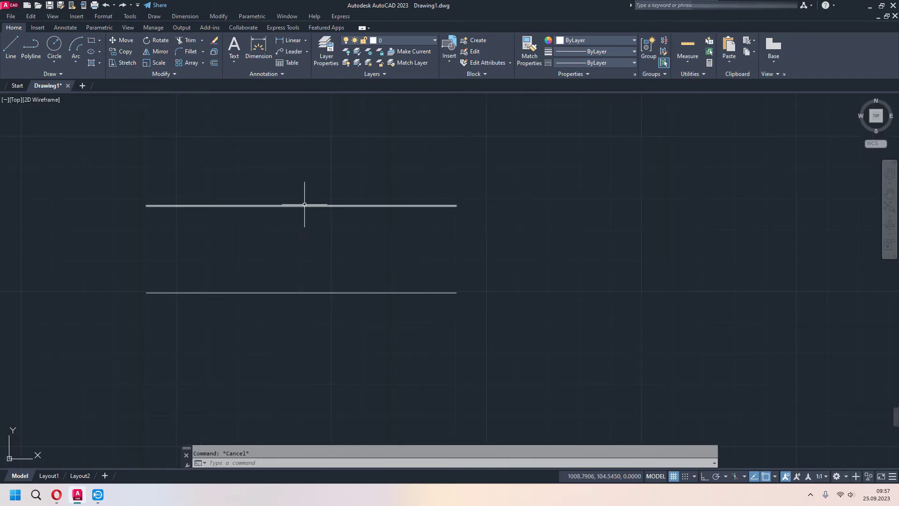
# Step: Join the two parallel lines' right ends with a 180° start-end-angle arc, lower end to upper end
pyautogui.click(305, 205)
pyautogui.click(309, 292)
pyautogui.press('Escape')
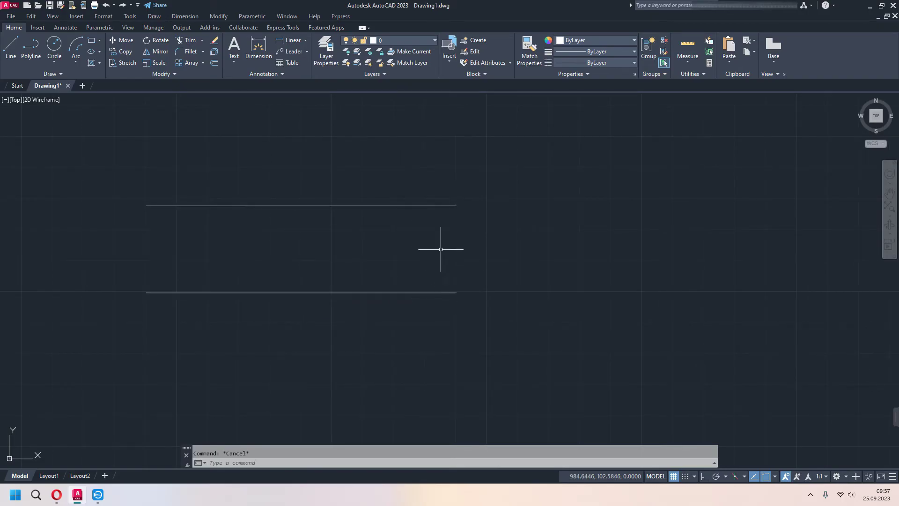
pyautogui.click(79, 62)
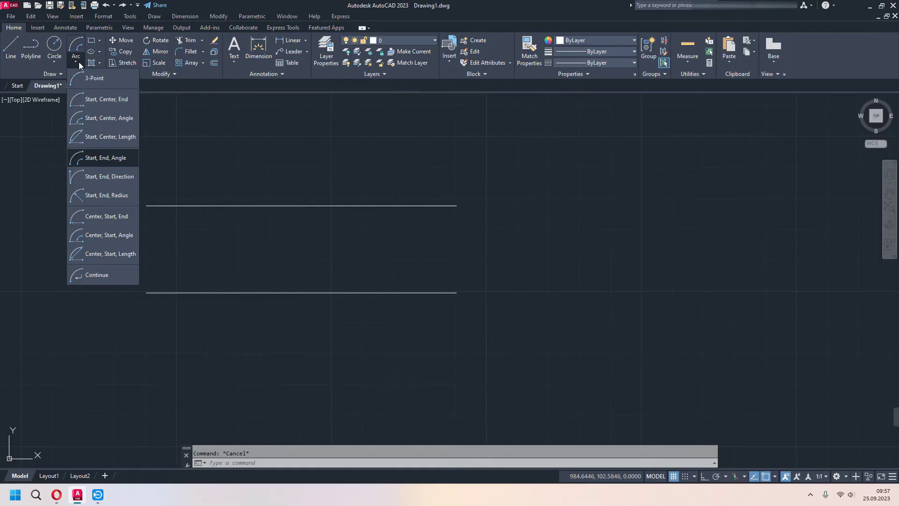
pyautogui.click(116, 158)
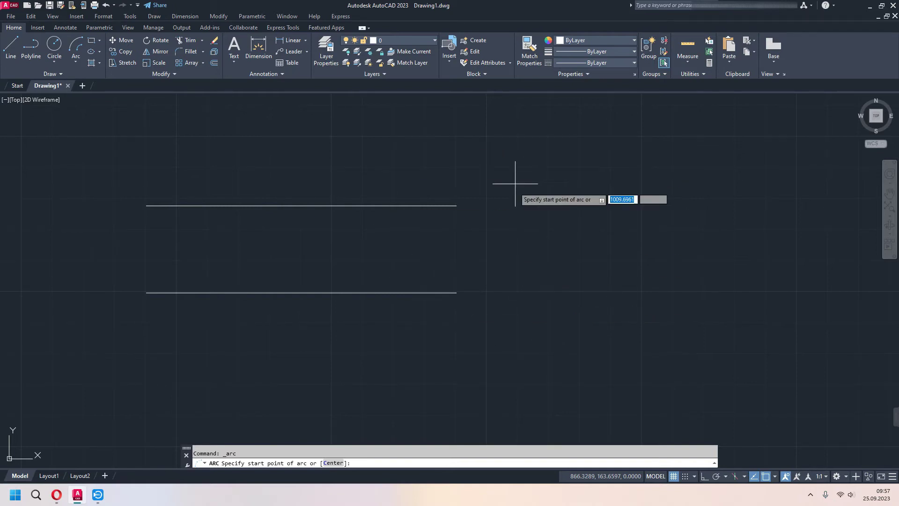
pyautogui.click(456, 292)
pyautogui.click(456, 206)
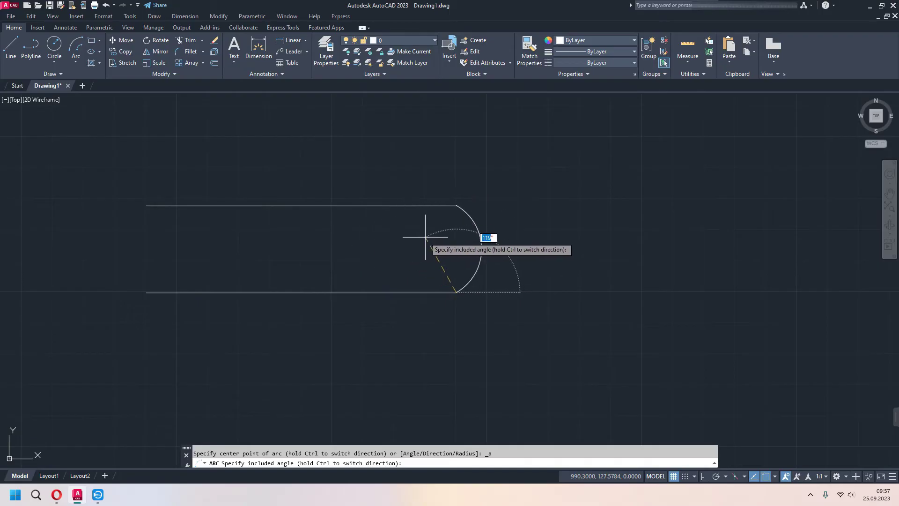
pyautogui.click(299, 292)
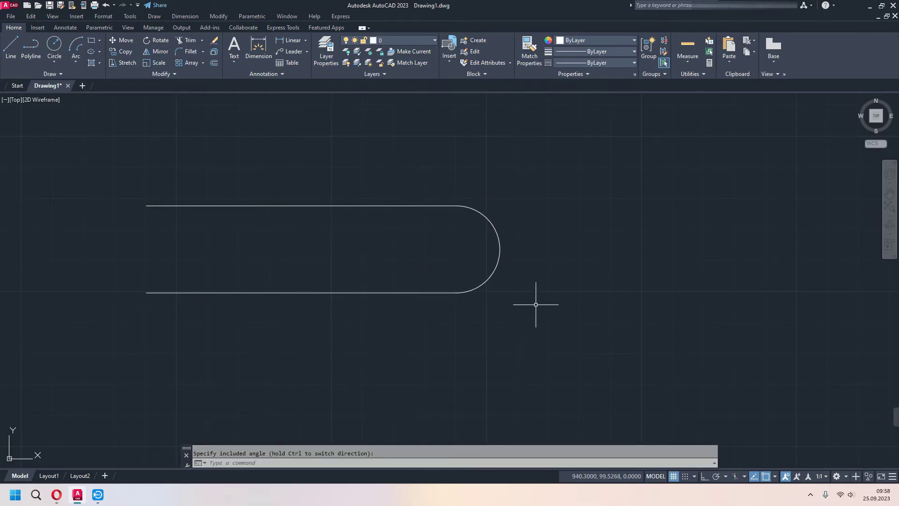
pyautogui.click(500, 247)
pyautogui.scroll(2, 525, 244)
pyautogui.click(516, 248)
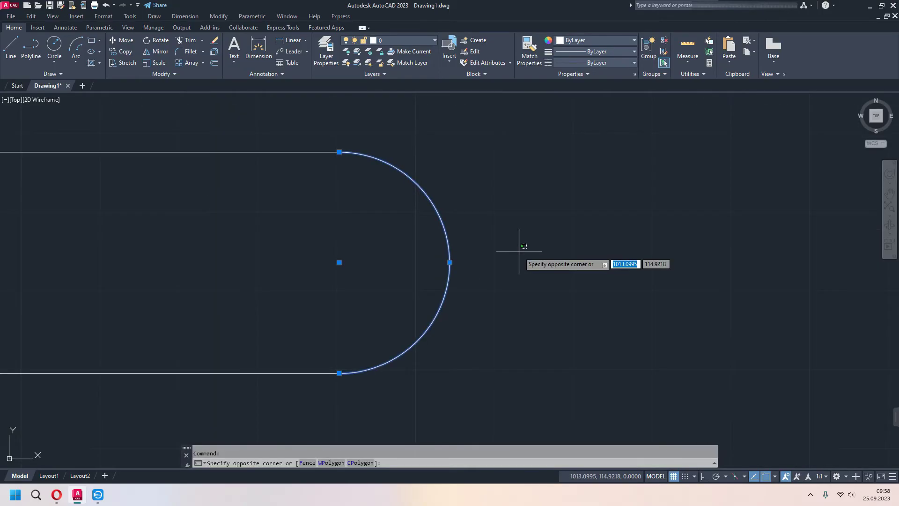
pyautogui.press('Escape')
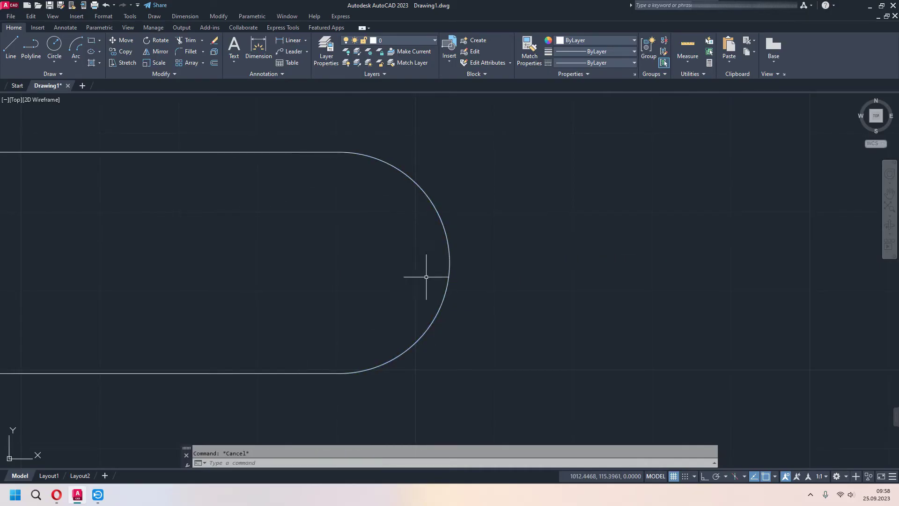
pyautogui.moveTo(496, 343); pyautogui.dragTo(548, 342, button='middle')
# Step: Draw an L of two 100-unit lines, one vertical and one horizontal
pyautogui.scroll(-5, 548, 335)
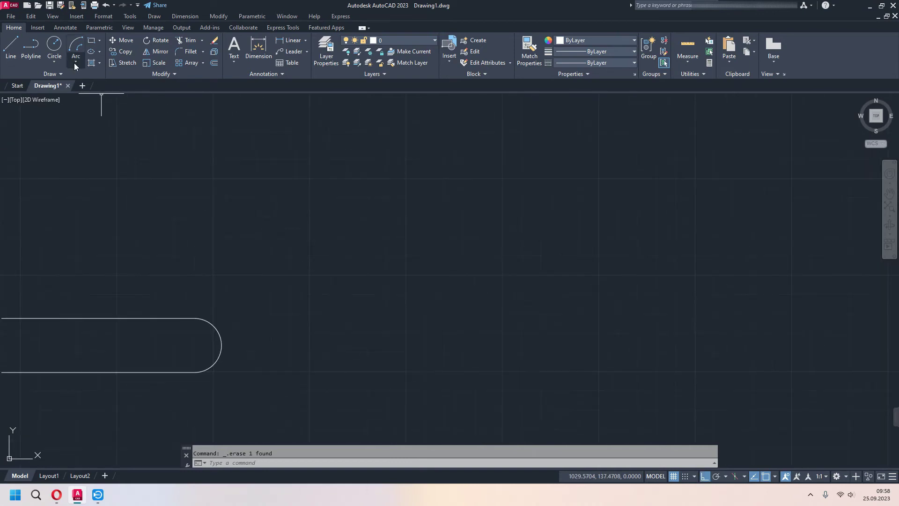
pyautogui.click(74, 63)
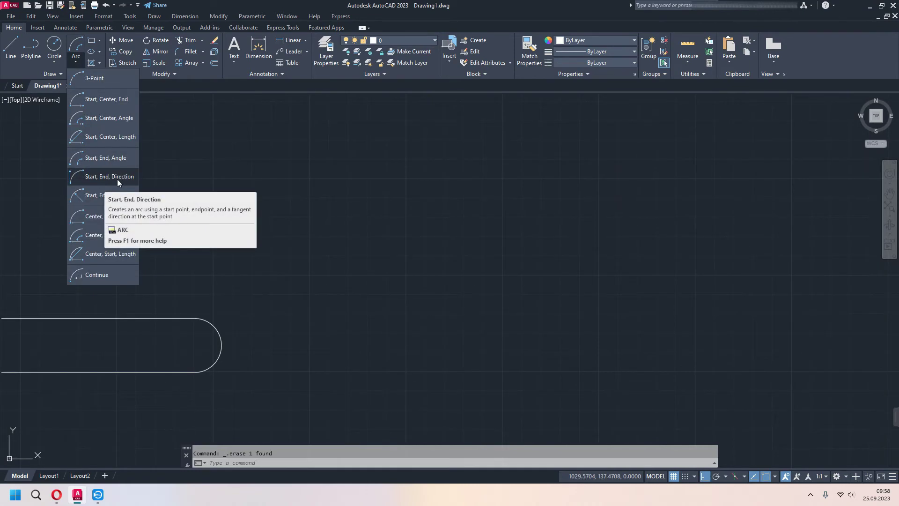
pyautogui.click(11, 47)
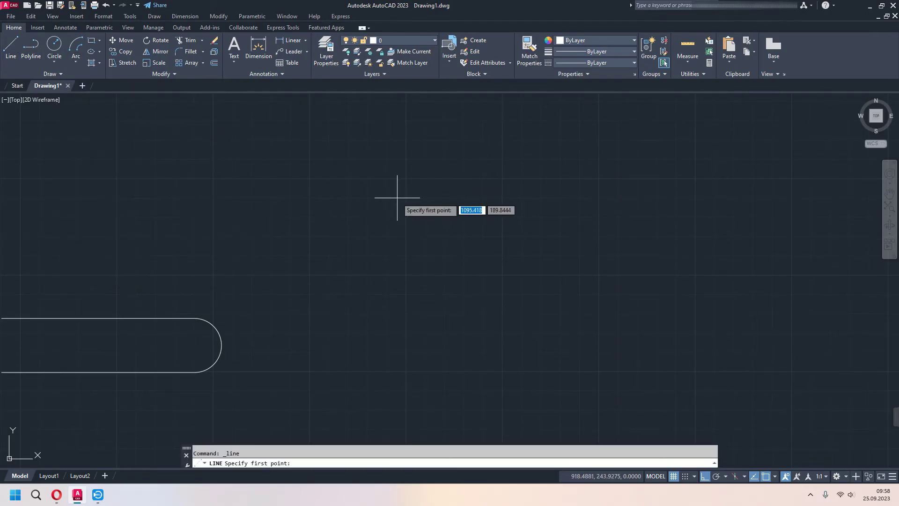
pyautogui.click(307, 180)
pyautogui.write('100')
pyautogui.press('Return')
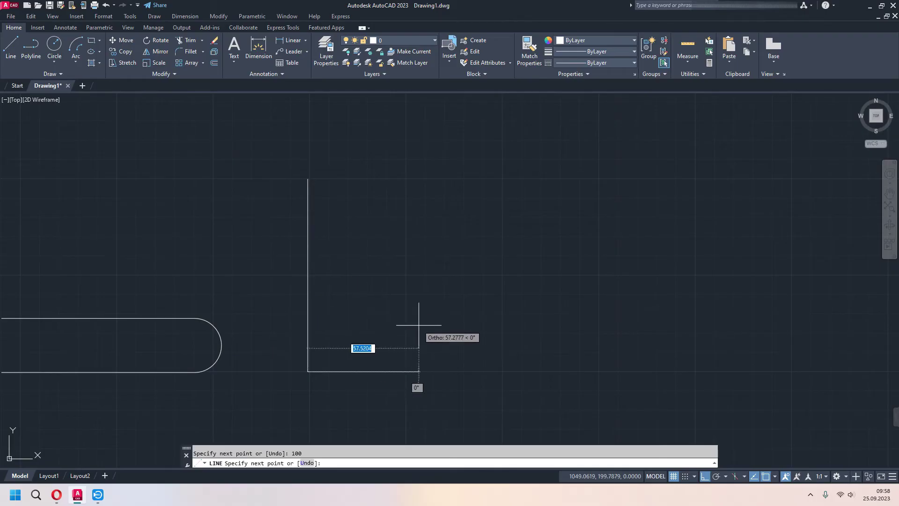
pyautogui.write('00')
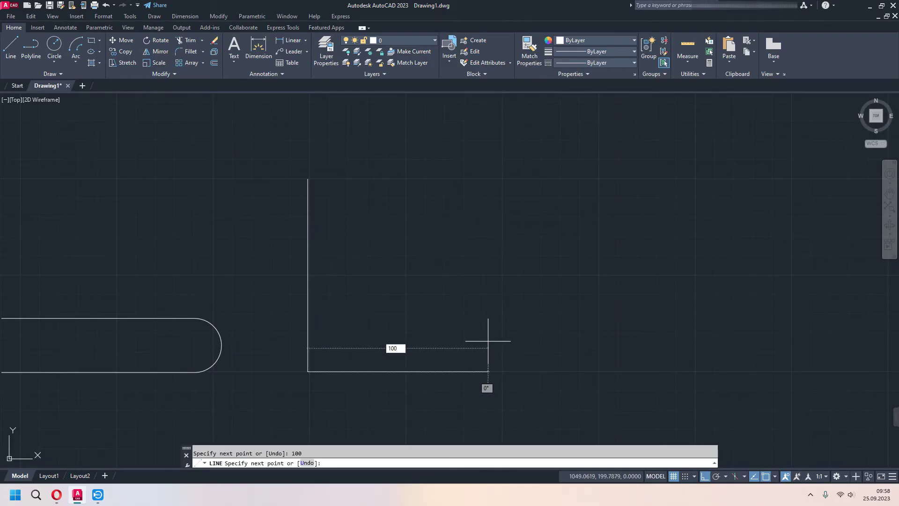
pyautogui.press('Return')
pyautogui.press('Escape')
# Step: Turn Ortho off and close the L with a start-end-direction arc between its free ends
pyautogui.press('F8')
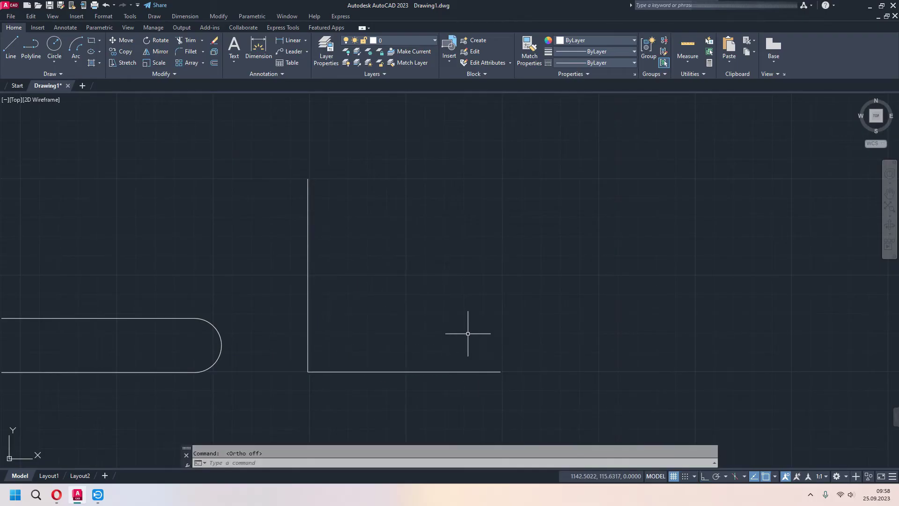
pyautogui.click(74, 60)
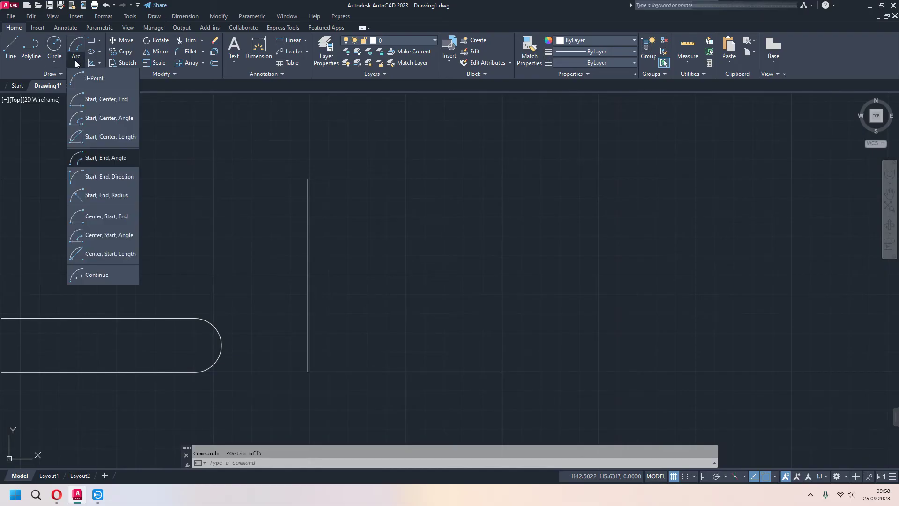
pyautogui.click(105, 178)
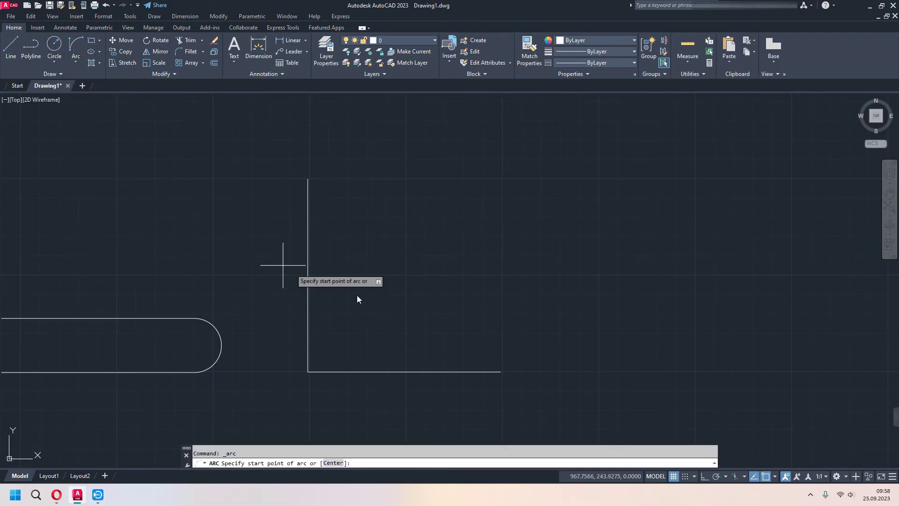
pyautogui.click(500, 371)
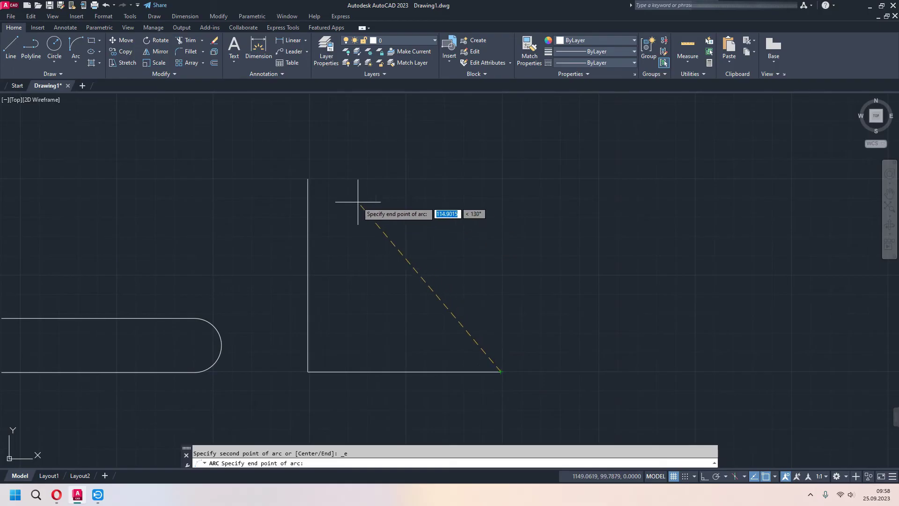
pyautogui.click(308, 178)
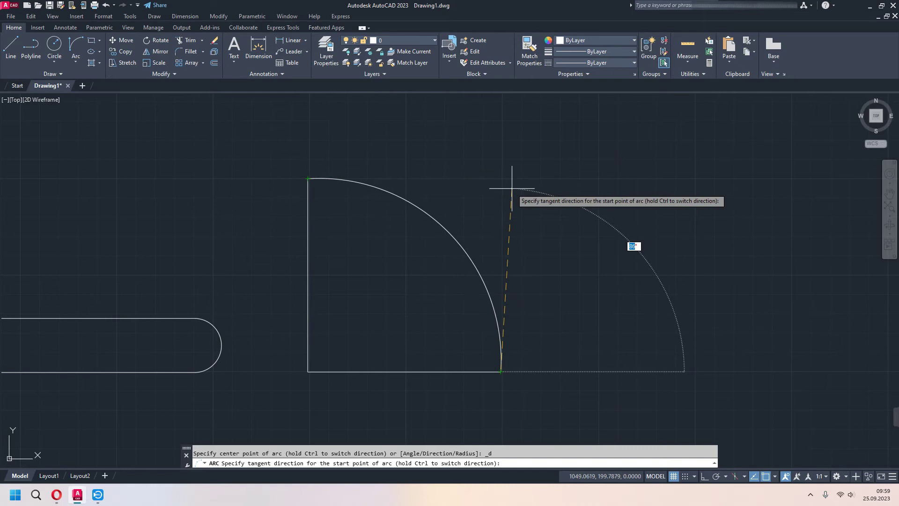
pyautogui.click(776, 477)
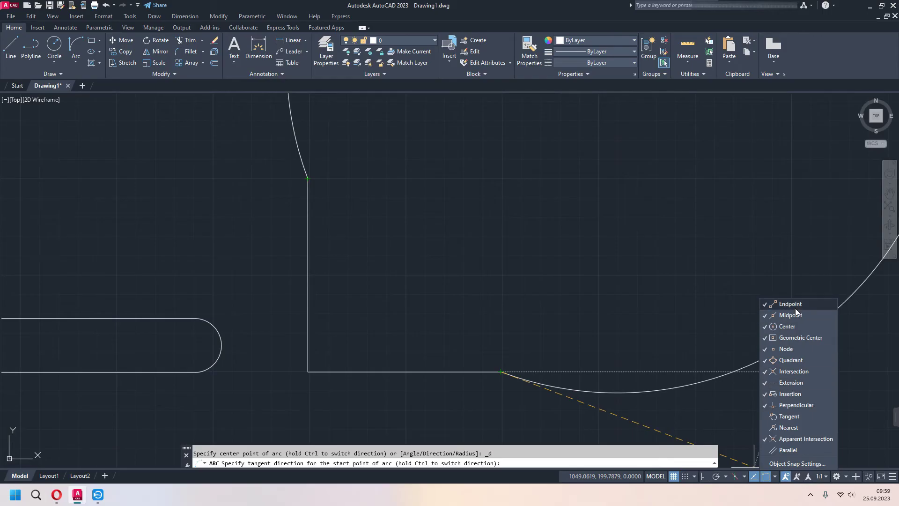
pyautogui.click(795, 415)
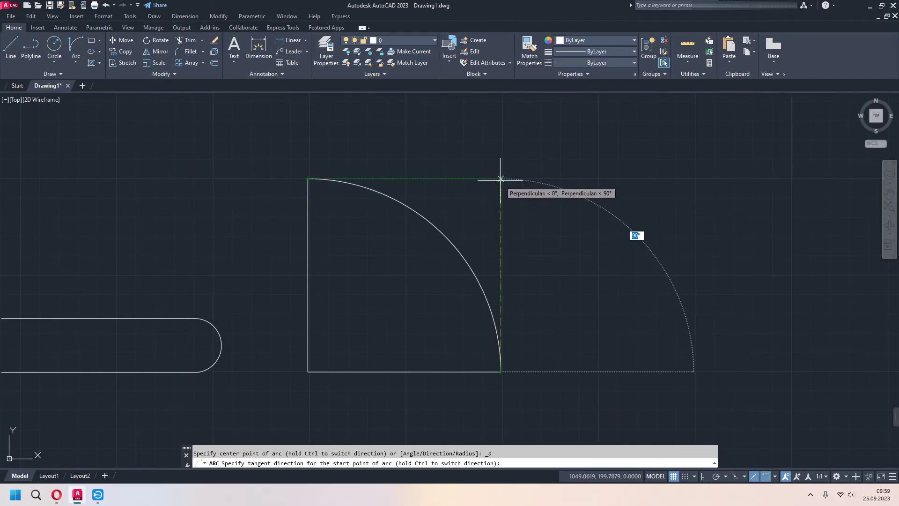
pyautogui.press('Escape')
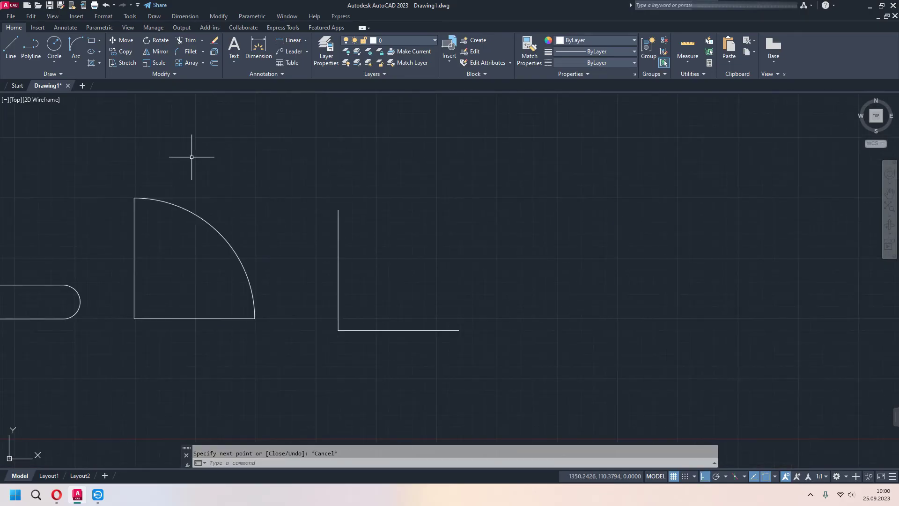
# Step: Close the second L with a start-end-radius arc from the horizontal line's end to the vertical line's top
pyautogui.click(79, 61)
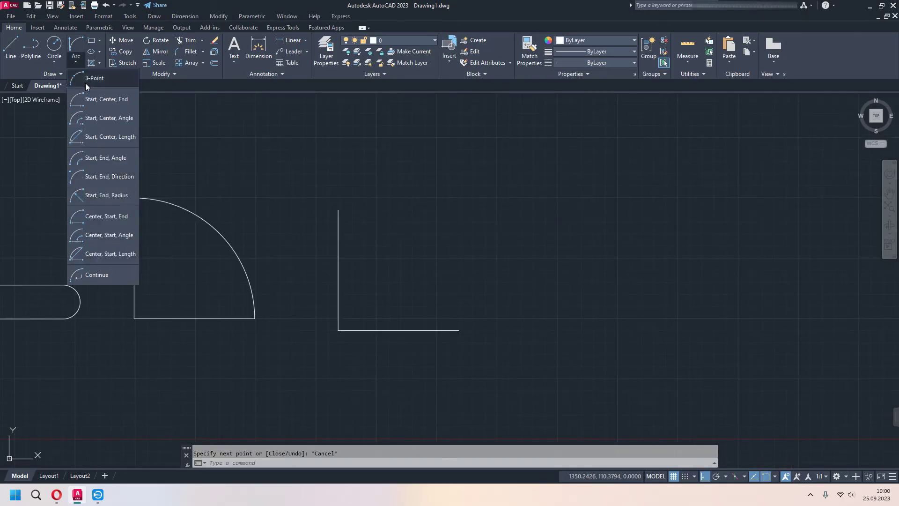
pyautogui.click(105, 195)
pyautogui.click(52, 62)
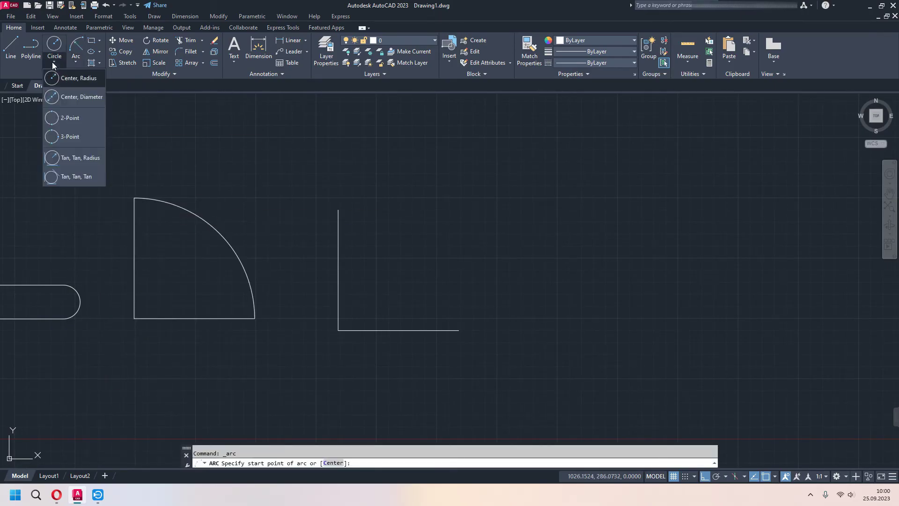
pyautogui.click(74, 61)
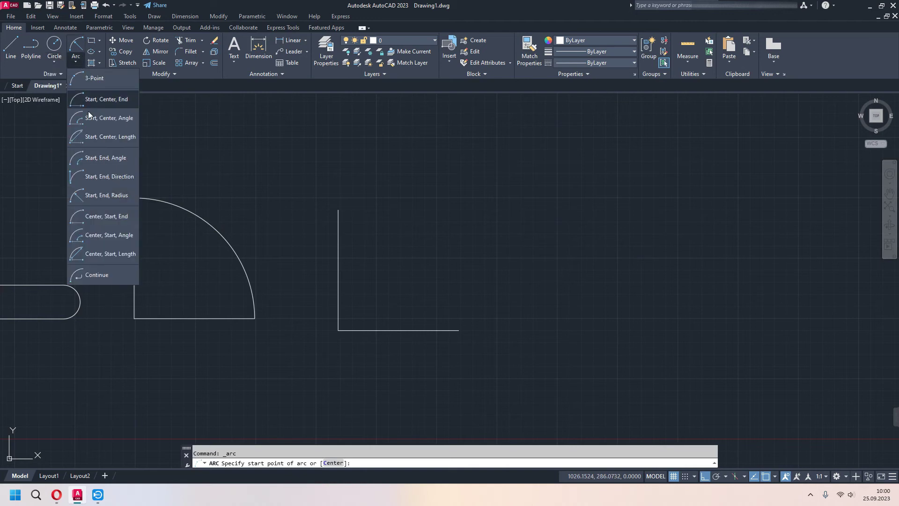
pyautogui.click(113, 195)
pyautogui.click(459, 330)
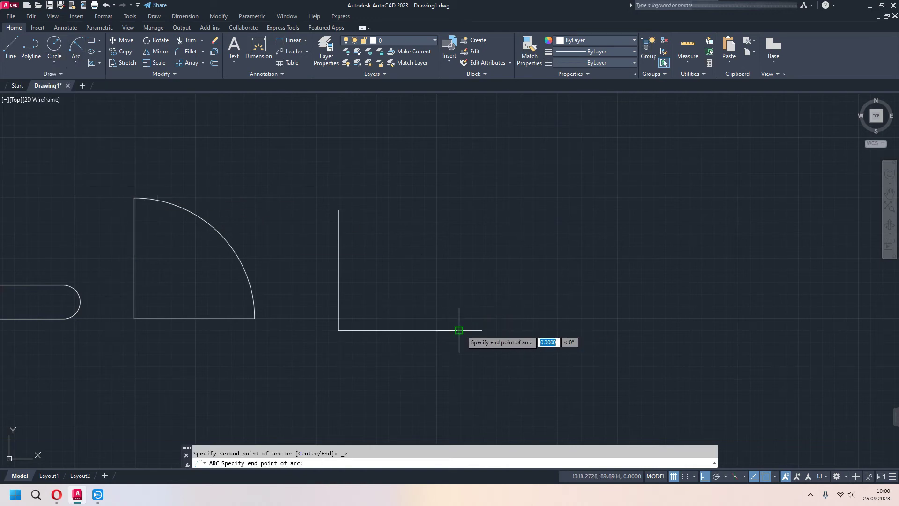
pyautogui.click(338, 209)
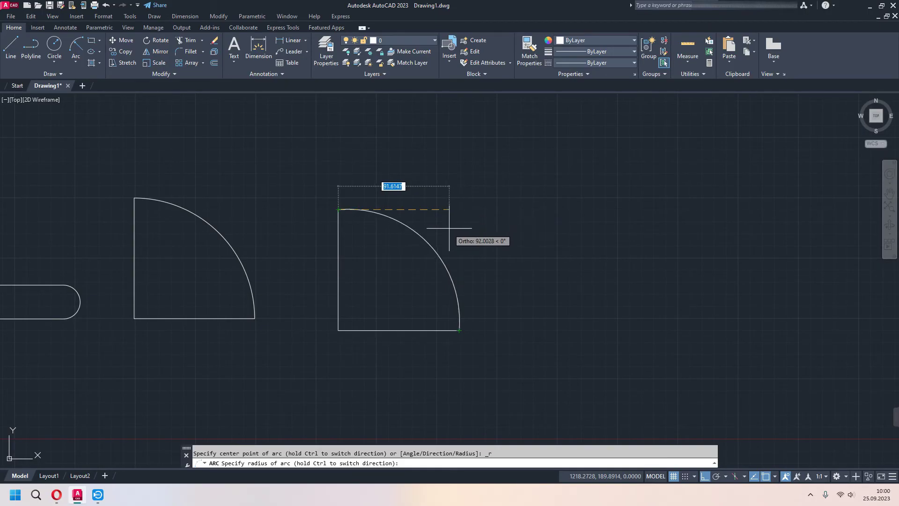
pyautogui.click(458, 209)
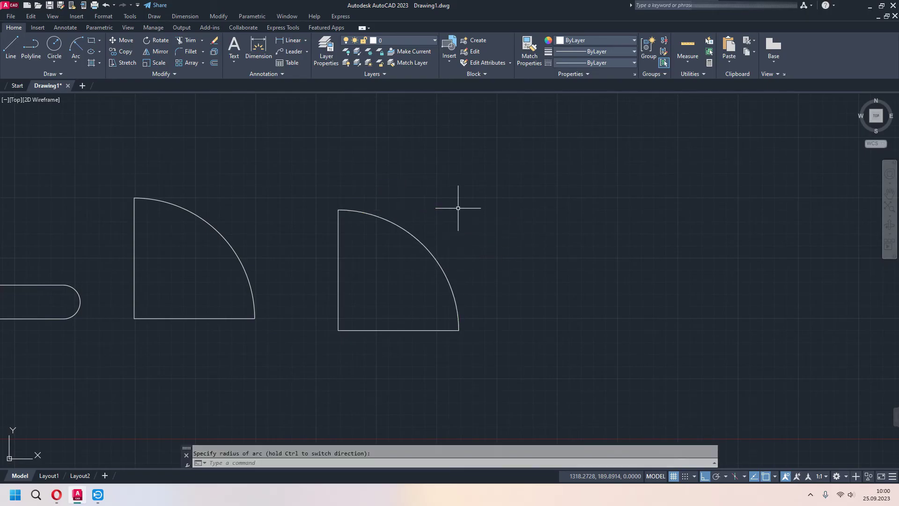
pyautogui.moveTo(512, 333); pyautogui.dragTo(290, 338, button='middle')
pyautogui.click(75, 62)
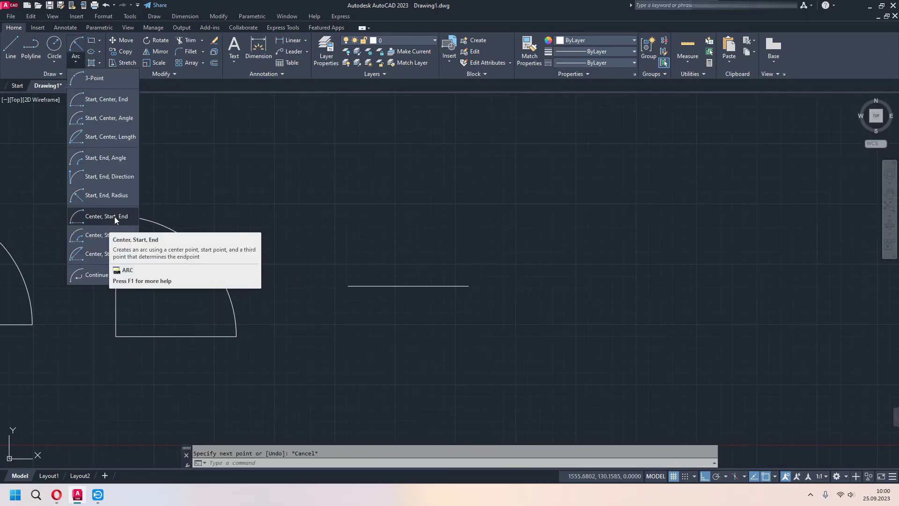
pyautogui.moveTo(106, 216)
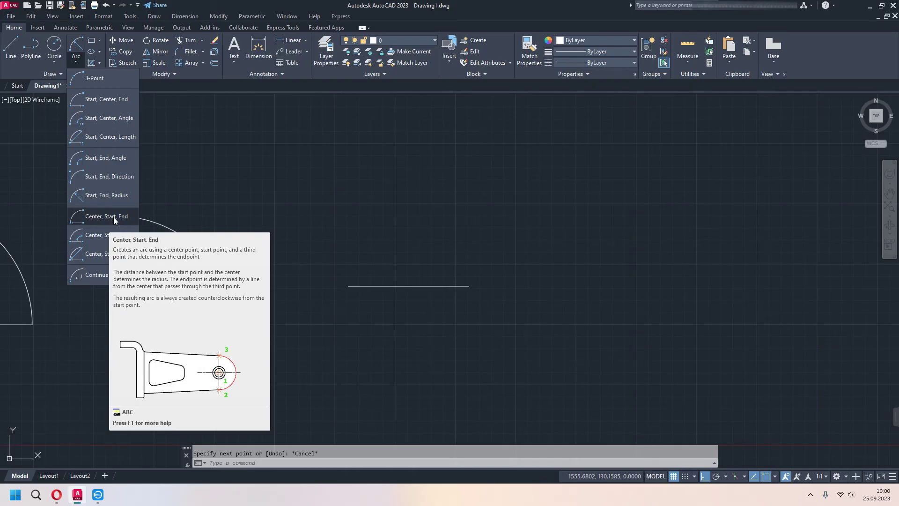
# Step: Draw a centre-start-end semicircle centred on the line's midpoint, from its right end to left end
pyautogui.click(113, 218)
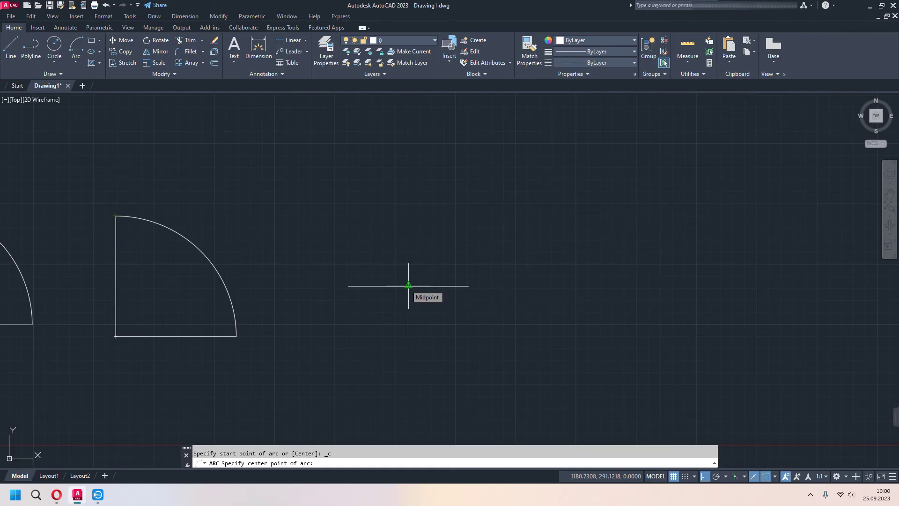
pyautogui.click(408, 286)
pyautogui.click(469, 286)
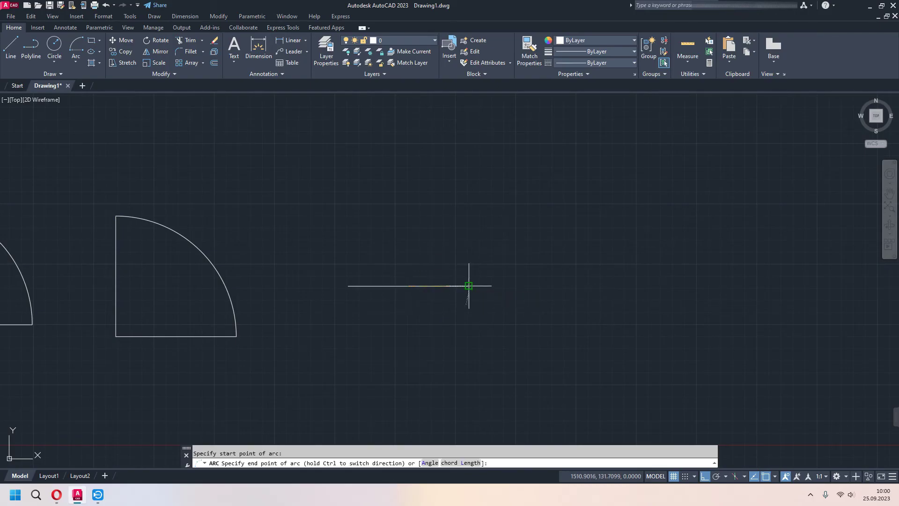
pyautogui.click(348, 282)
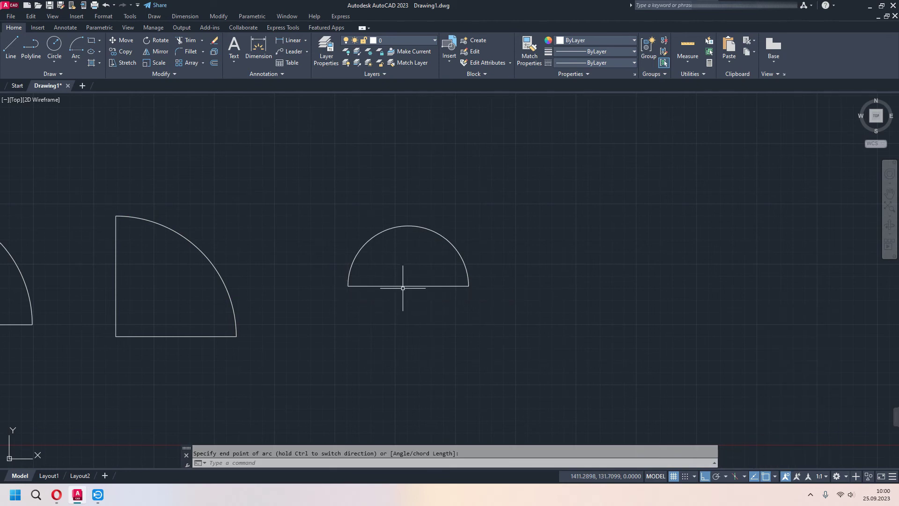
pyautogui.moveTo(489, 296); pyautogui.dragTo(373, 305, button='middle')
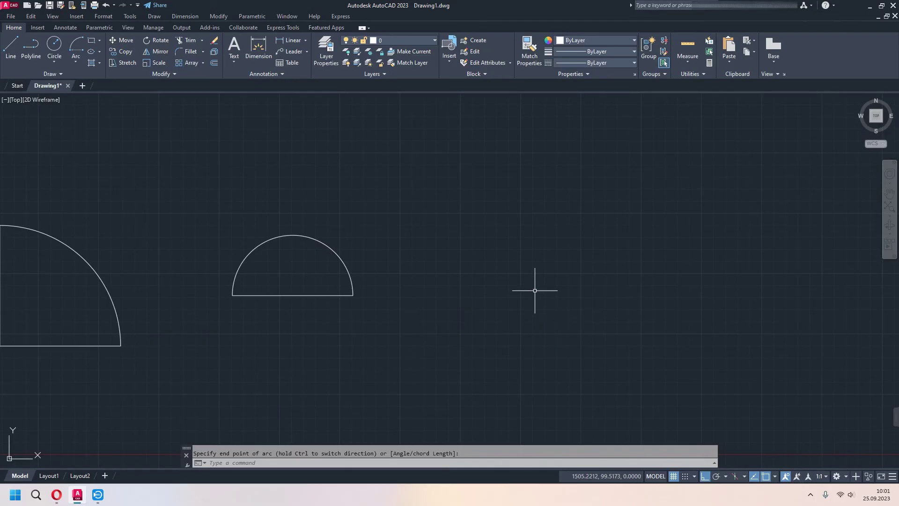
# Step: Close the L into a quarter-circle sector with a centre–start–angle arc of 90°
pyautogui.click(79, 64)
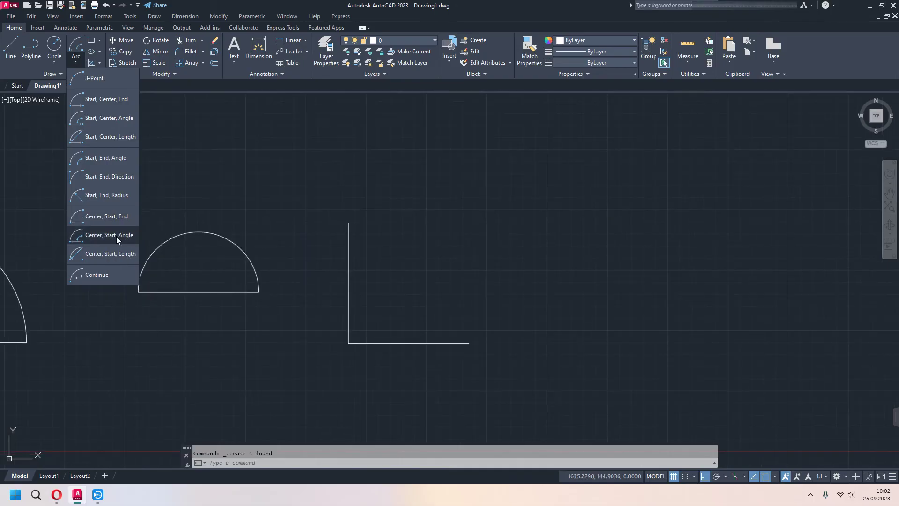
pyautogui.click(116, 236)
pyautogui.click(349, 344)
pyautogui.click(469, 343)
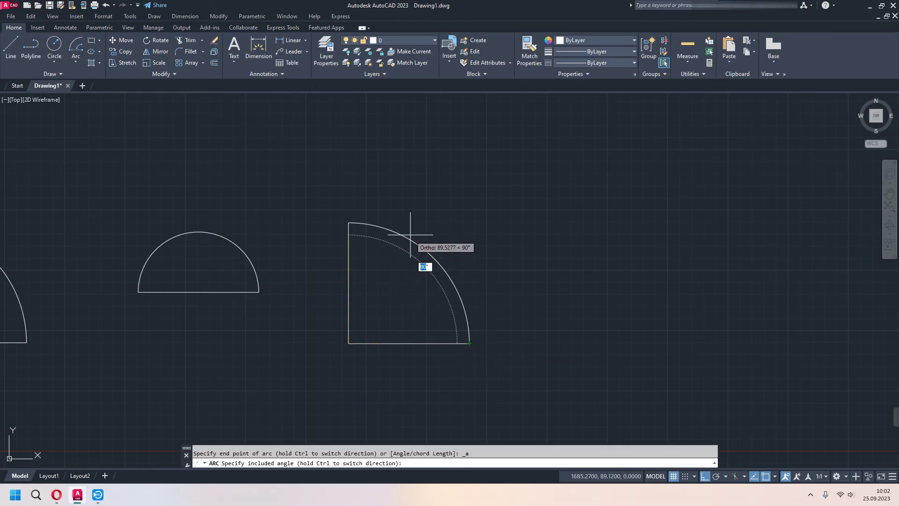
pyautogui.click(357, 261)
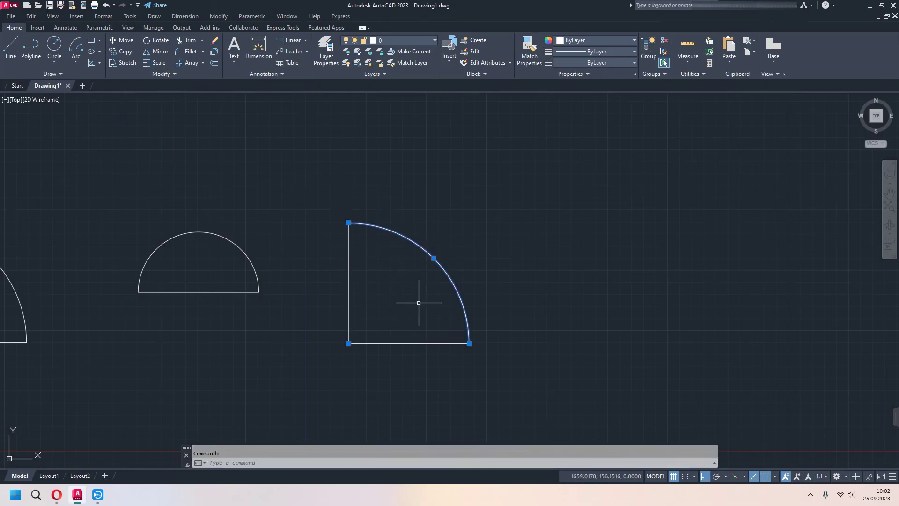
pyautogui.press('Escape')
pyautogui.moveTo(478, 295); pyautogui.dragTo(256, 310, button='middle')
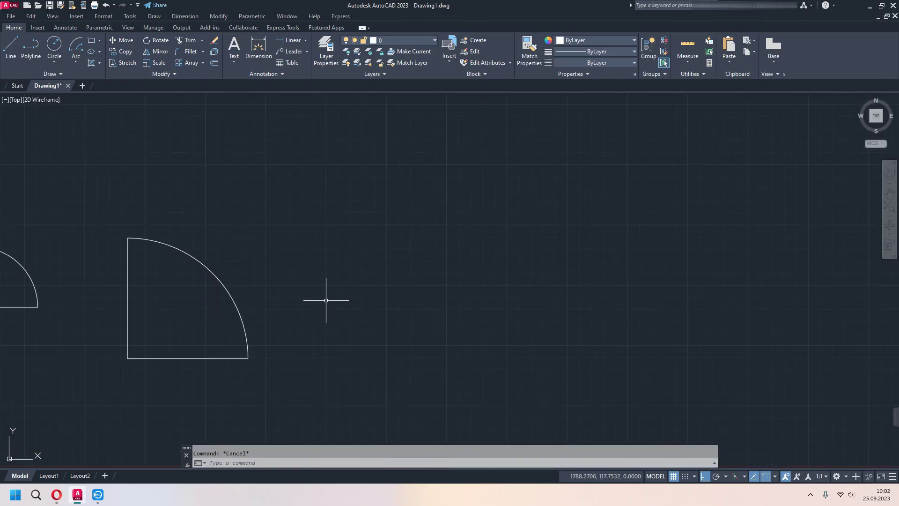
# Step: Draw a new L-shaped pair of lines to the right of the sectors
pyautogui.write('l')
pyautogui.press('Return')
pyautogui.click(329, 231)
pyautogui.click(328, 351)
pyautogui.click(448, 352)
pyautogui.click(76, 61)
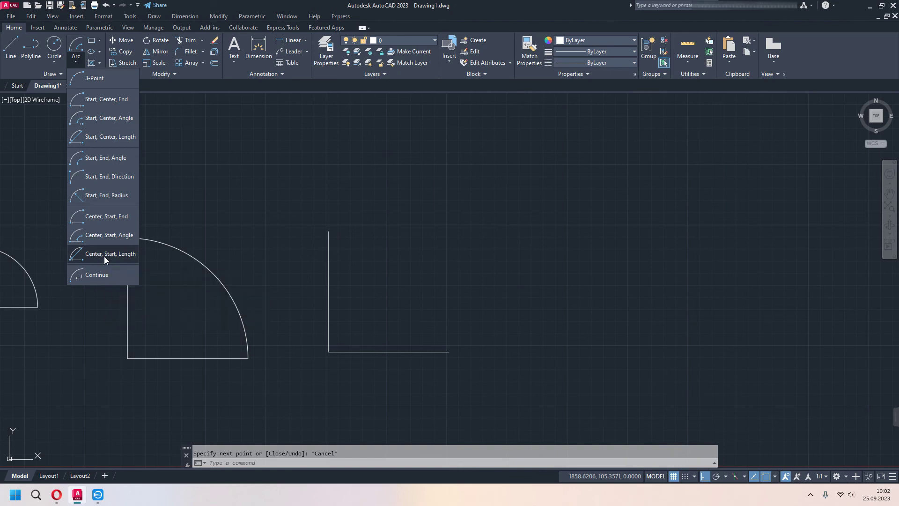
# Step: Close the latest L with a centre–start–length arc and confirm its radius is 100
pyautogui.click(104, 256)
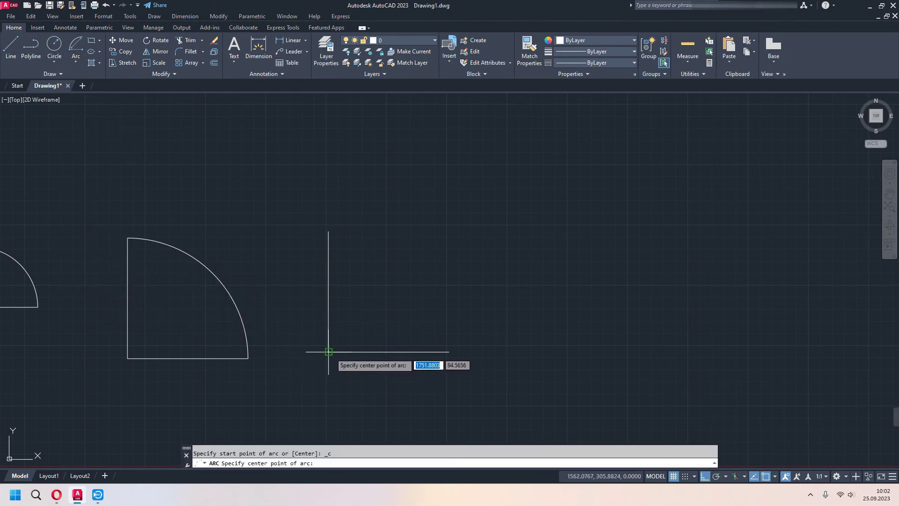
pyautogui.click(328, 352)
pyautogui.click(449, 352)
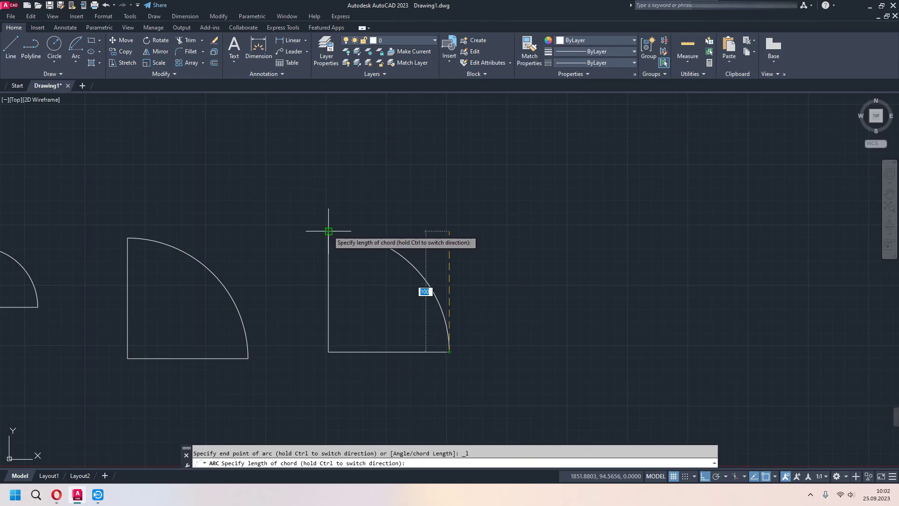
pyautogui.click(329, 231)
pyautogui.click(412, 264)
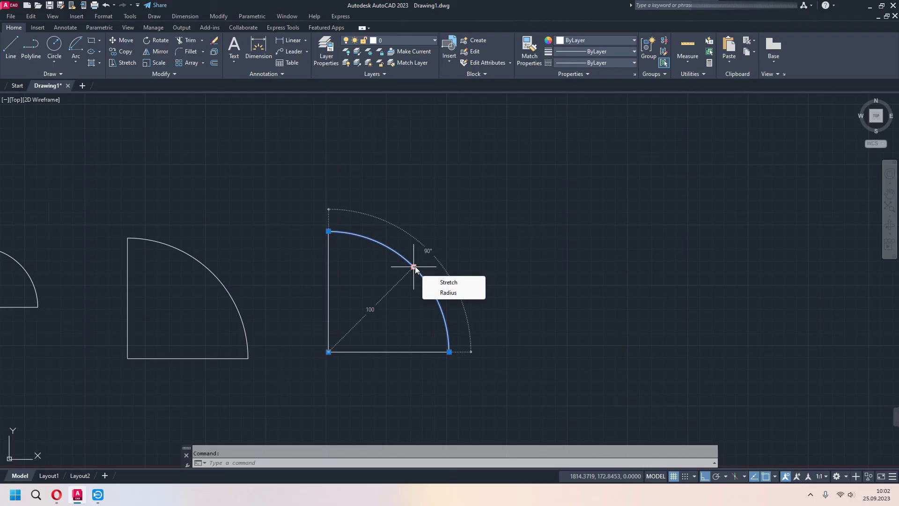
pyautogui.press('Escape')
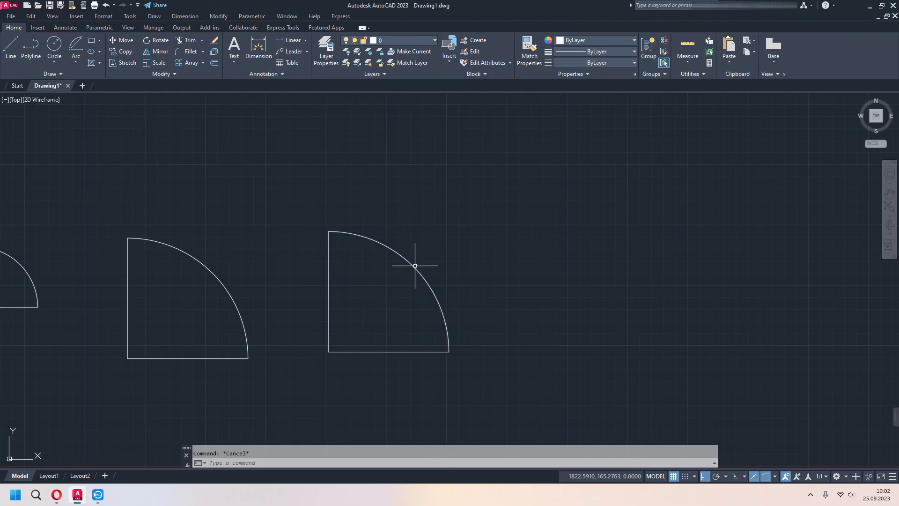
# Step: Pan left and draw a separate horizontal line to the right of the sectors
pyautogui.moveTo(458, 278); pyautogui.dragTo(302, 258, button='middle')
pyautogui.click(75, 61)
pyautogui.click(102, 275)
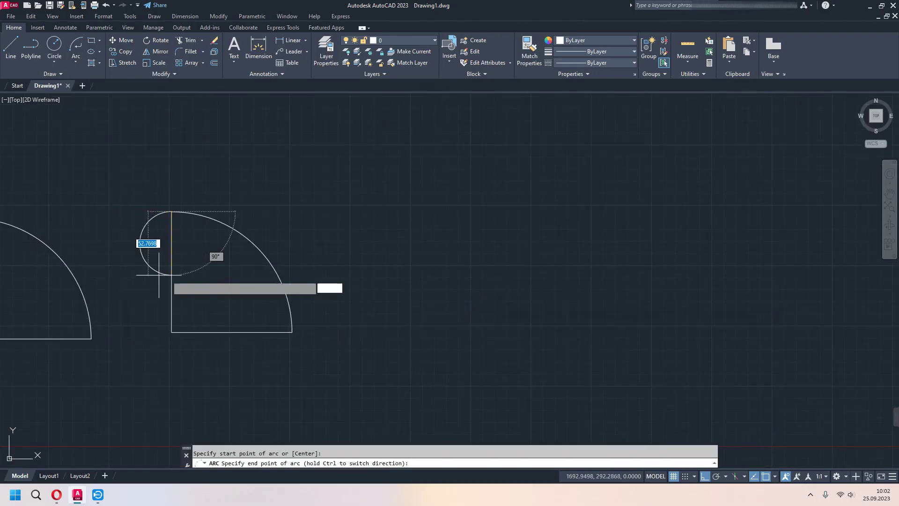
pyautogui.press('Escape')
pyautogui.moveTo(371, 222); pyautogui.dragTo(269, 219, button='middle')
pyautogui.click(11, 47)
pyautogui.click(249, 253)
pyautogui.click(370, 253)
pyautogui.press('Escape')
pyautogui.click(75, 61)
pyautogui.click(102, 275)
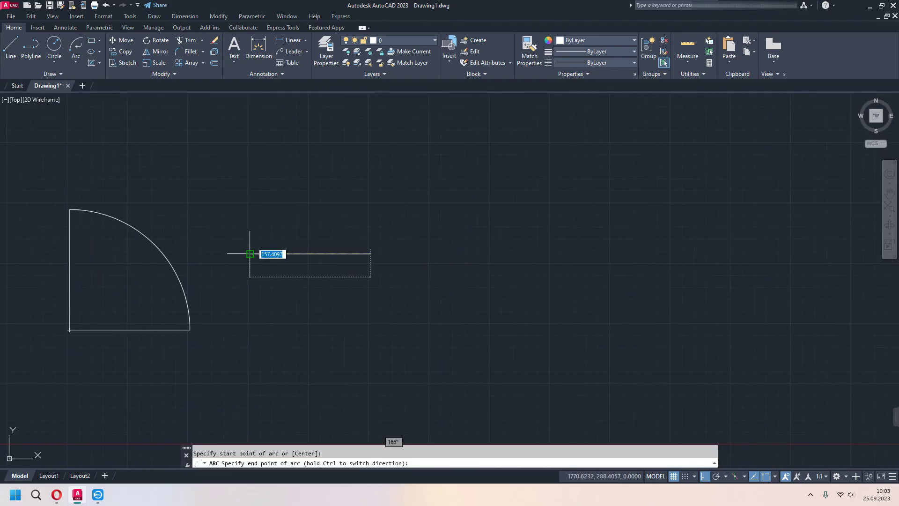
pyautogui.press('Escape')
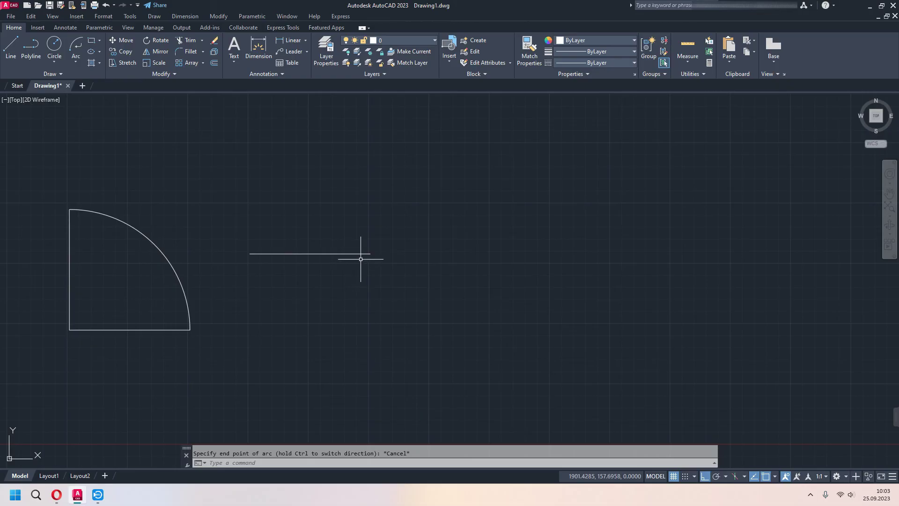
# Step: Turn Ortho off and draw a first arc bowing up from the line's end
pyautogui.click(76, 65)
pyautogui.click(102, 275)
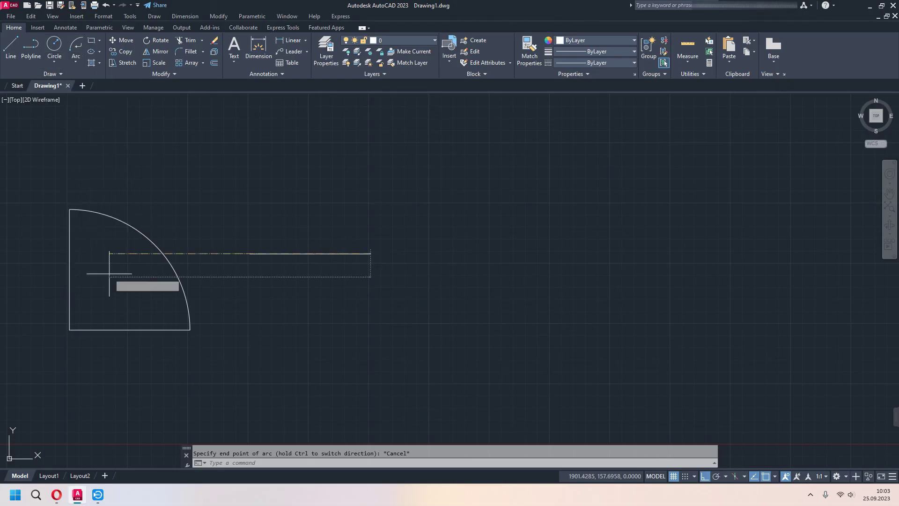
pyautogui.press('Escape')
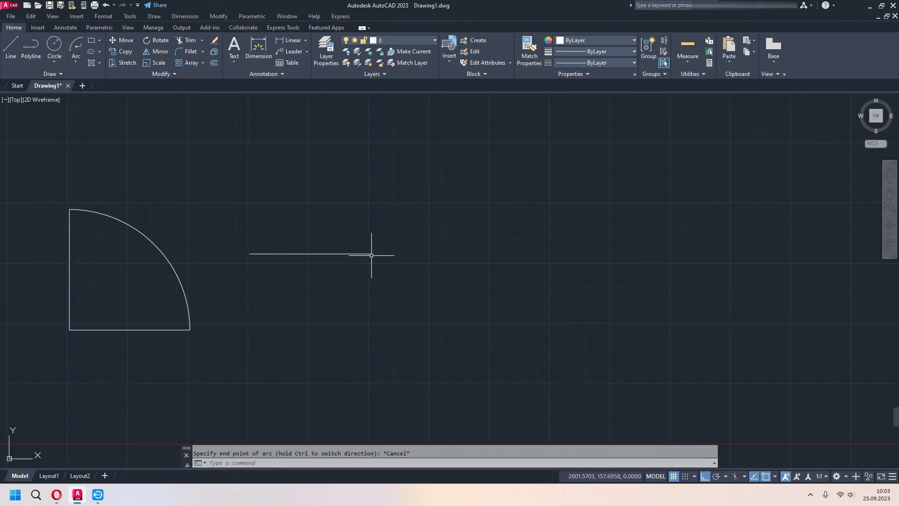
pyautogui.press('Return')
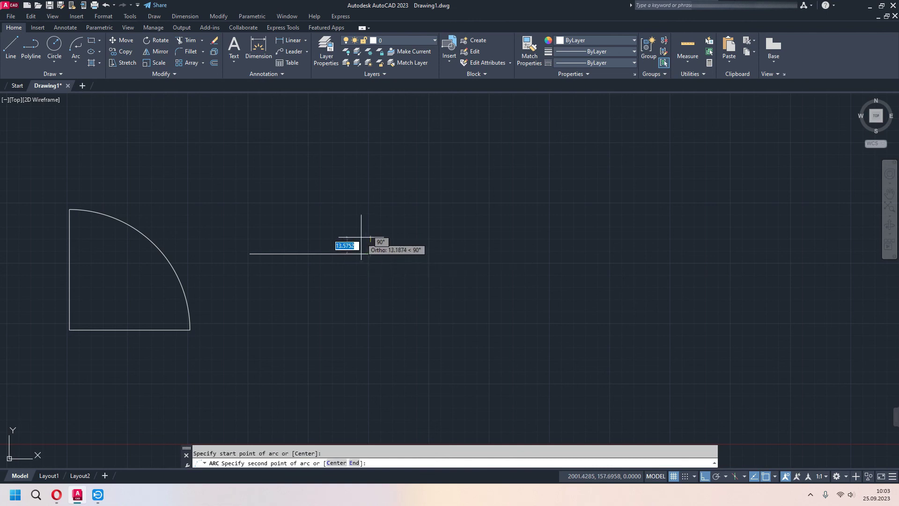
pyautogui.press('F8')
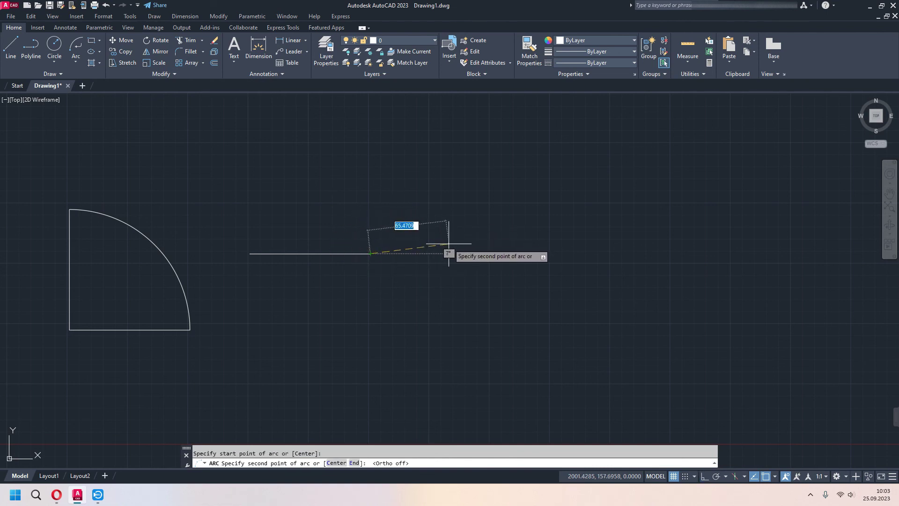
pyautogui.click(428, 224)
pyautogui.click(471, 293)
# Step: Chain three more arcs, bowing down, then ending in a near-closed loop
pyautogui.press('space')
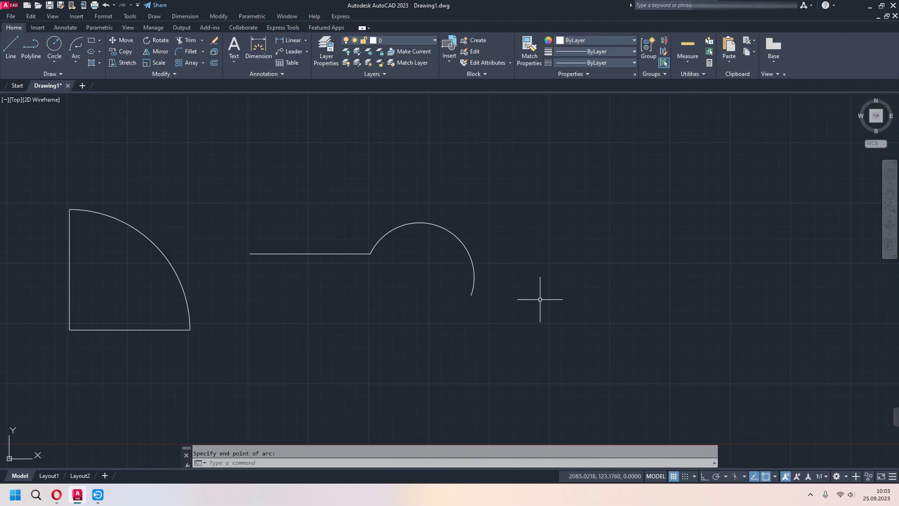
pyautogui.click(529, 325)
pyautogui.click(610, 252)
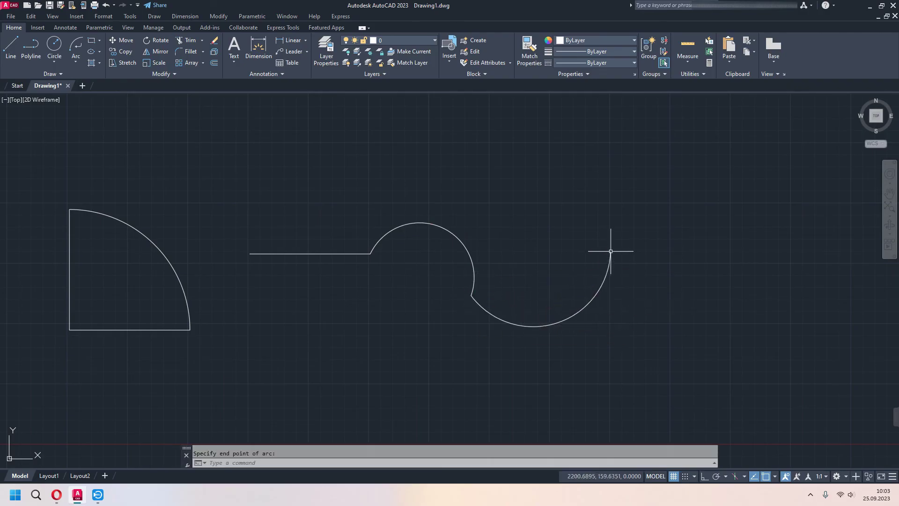
pyautogui.press('space')
pyautogui.click(610, 252)
pyautogui.click(694, 251)
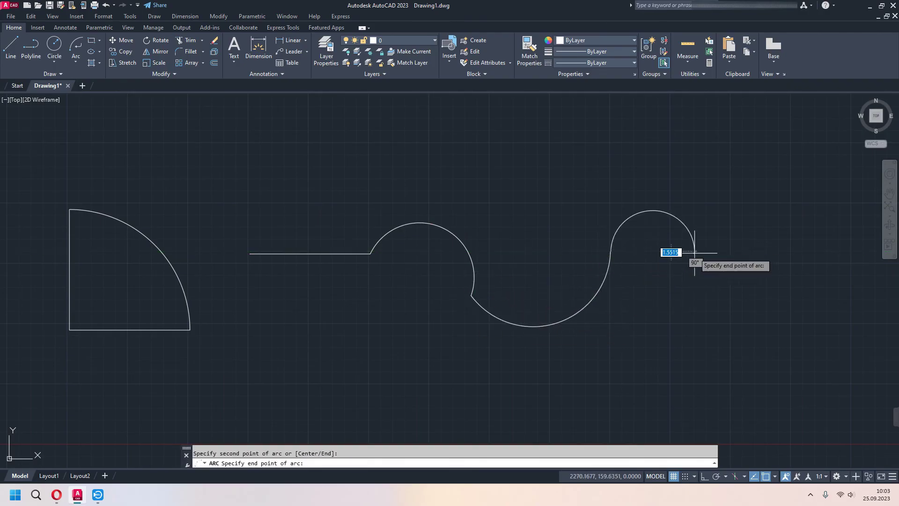
pyautogui.click(694, 264)
pyautogui.press('space')
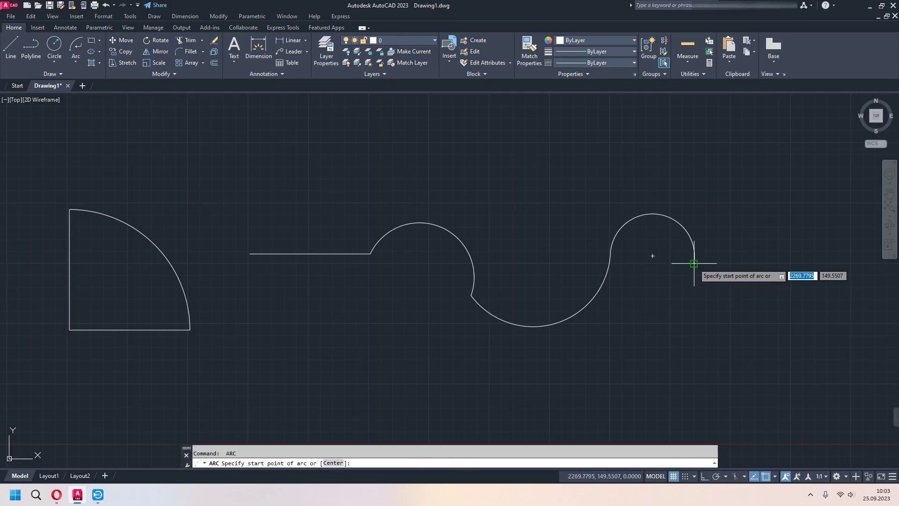
pyautogui.click(724, 241)
pyautogui.click(692, 307)
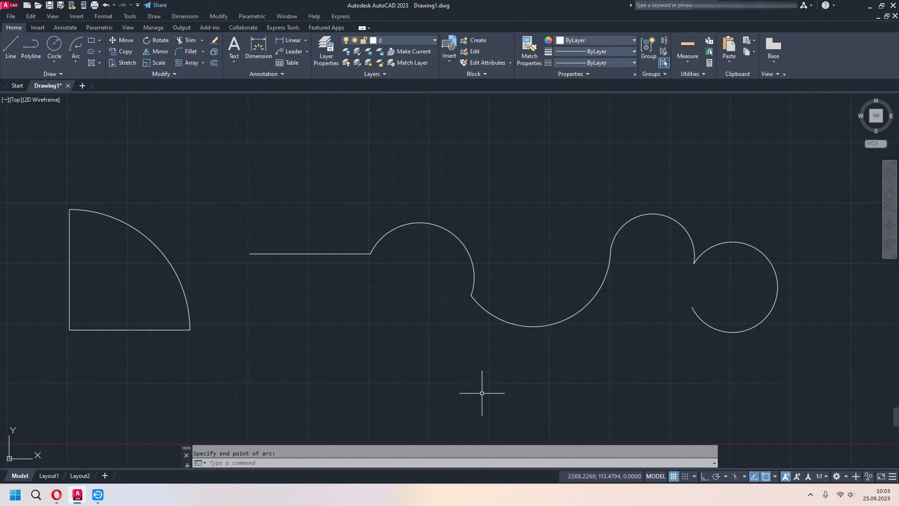
pyautogui.scroll(-5, 590, 333)
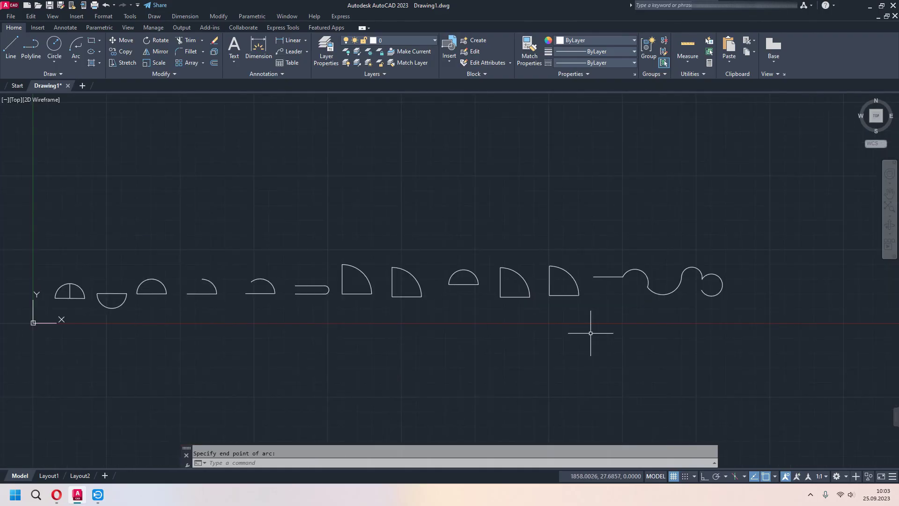